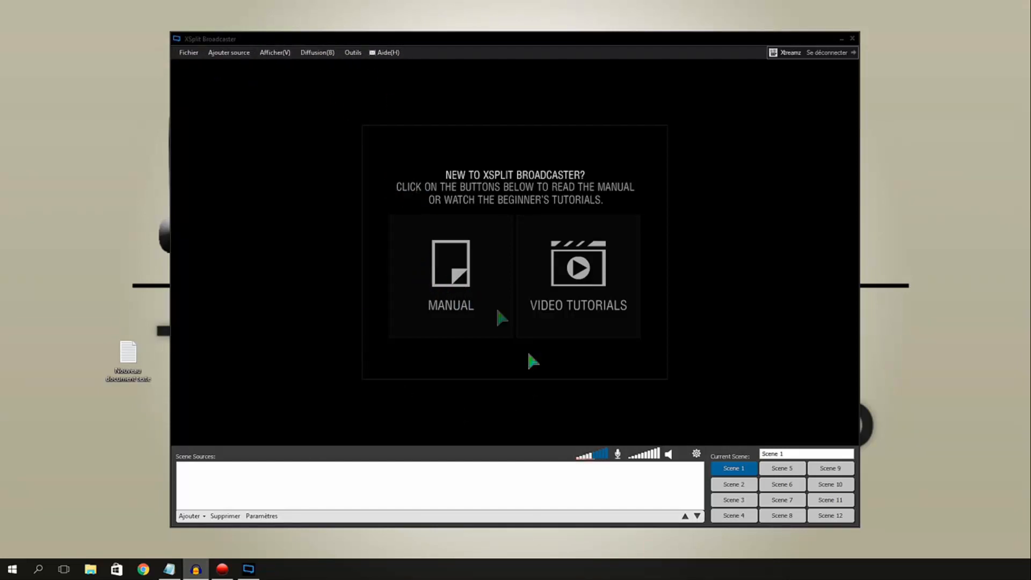
left_click(192, 54)
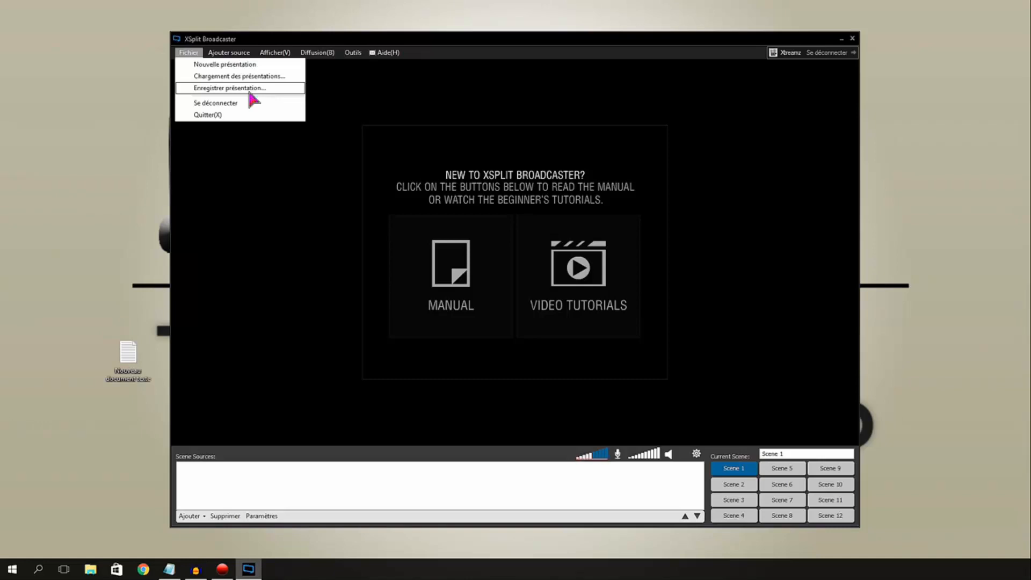
left_click(236, 52)
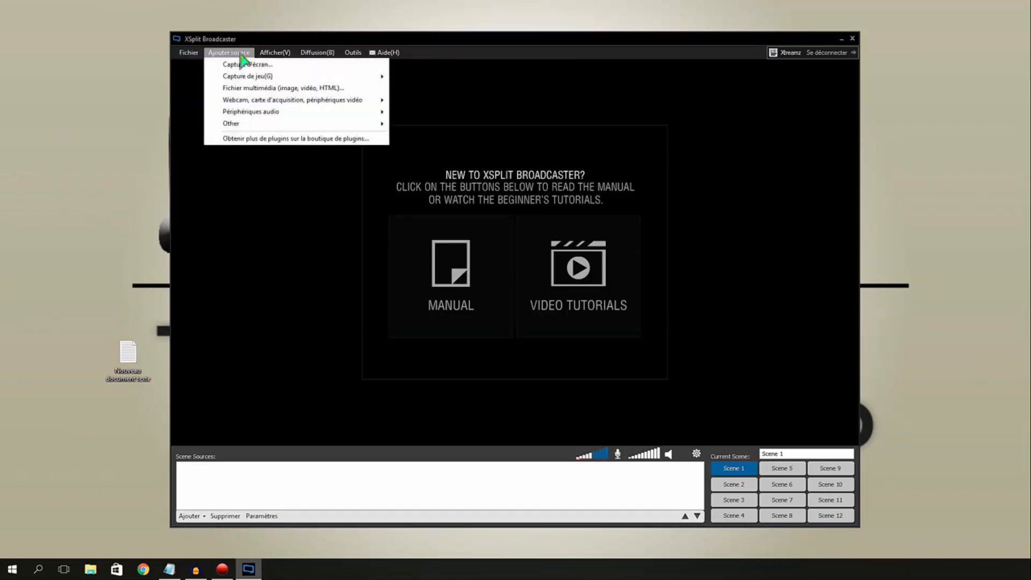
left_click(202, 512)
left_click(202, 517)
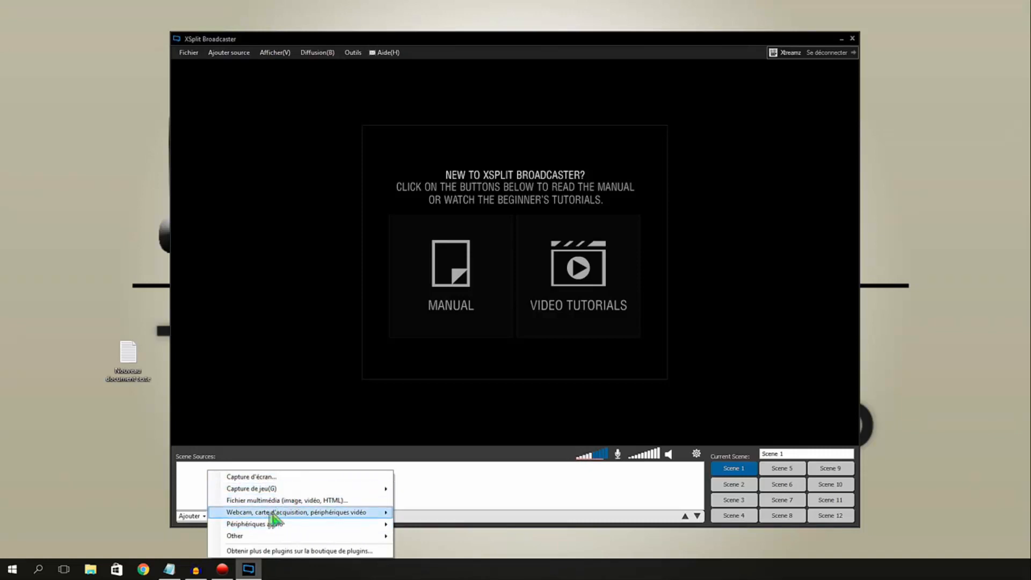
Examine the available display resolutions and compare them with the bitrate recommendations in the open Notepad document
left_click(273, 53)
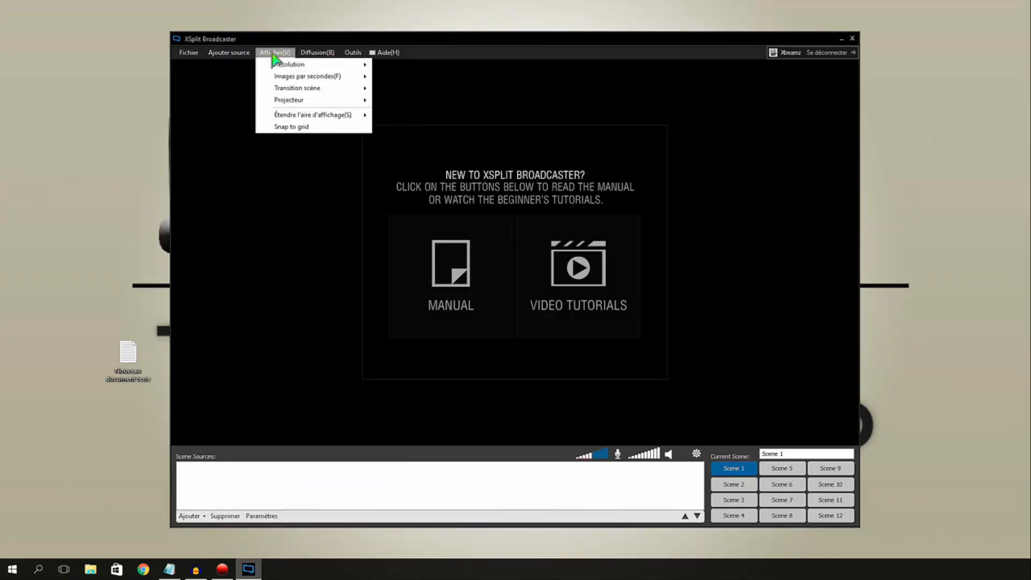
mouse_move(321, 65)
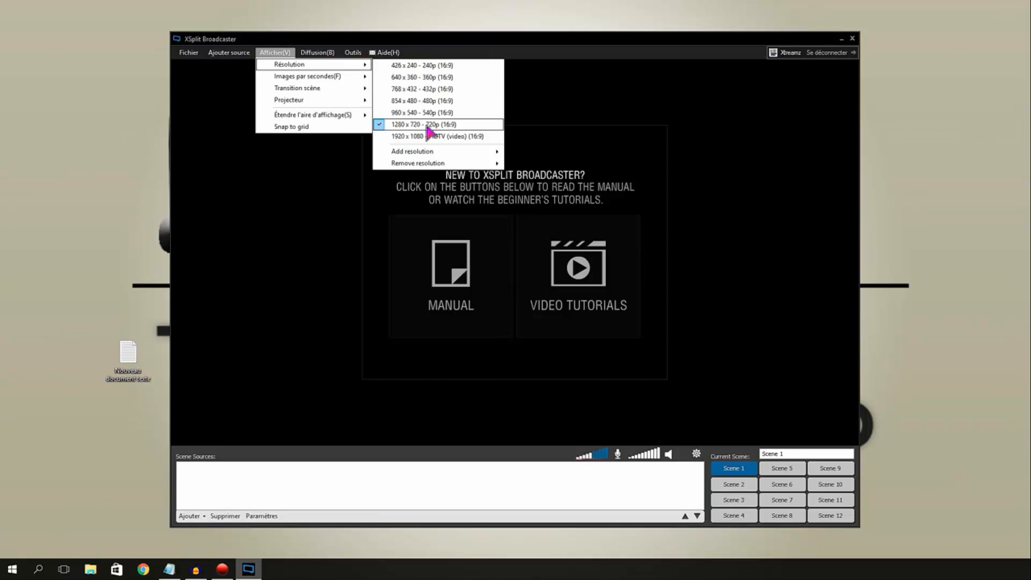
left_click(169, 569)
left_click_drag(278, 161, 489, 129)
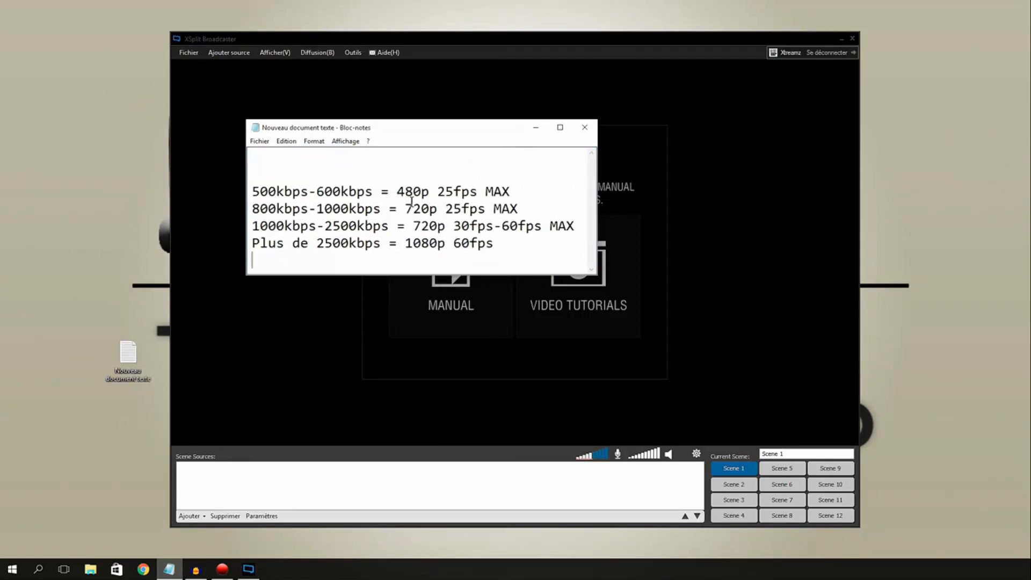
left_click(285, 74)
left_click(274, 53)
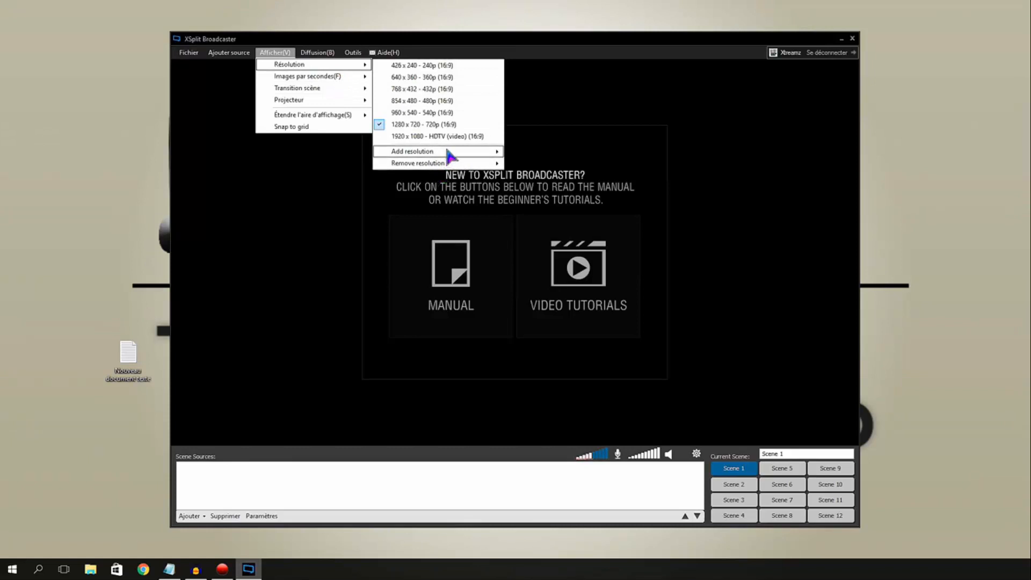
mouse_move(474, 153)
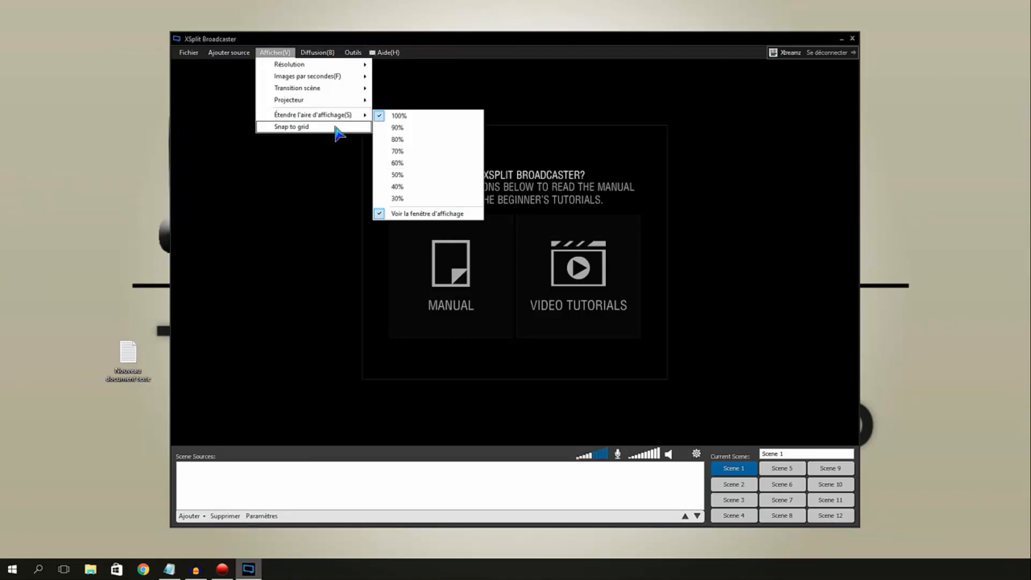
Open the Local Recording settings and keep the video encoding quality at Ultra High
mouse_move(317, 52)
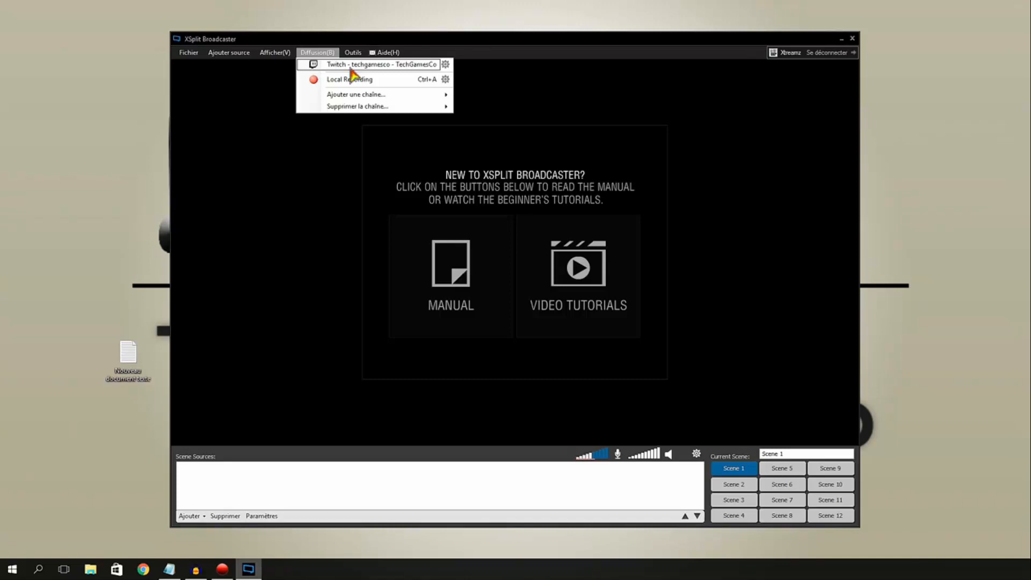
left_click(443, 80)
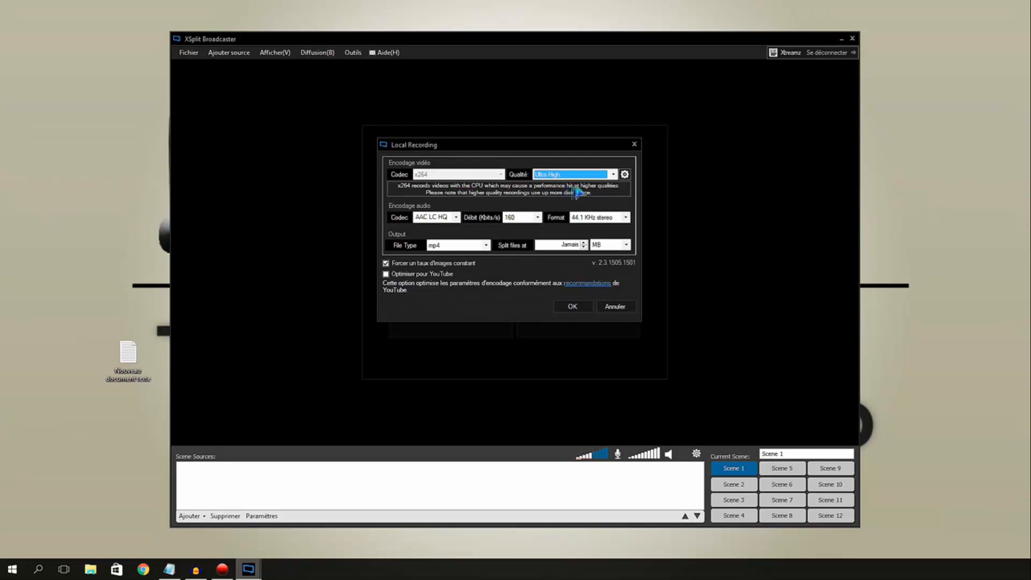
left_click(613, 176)
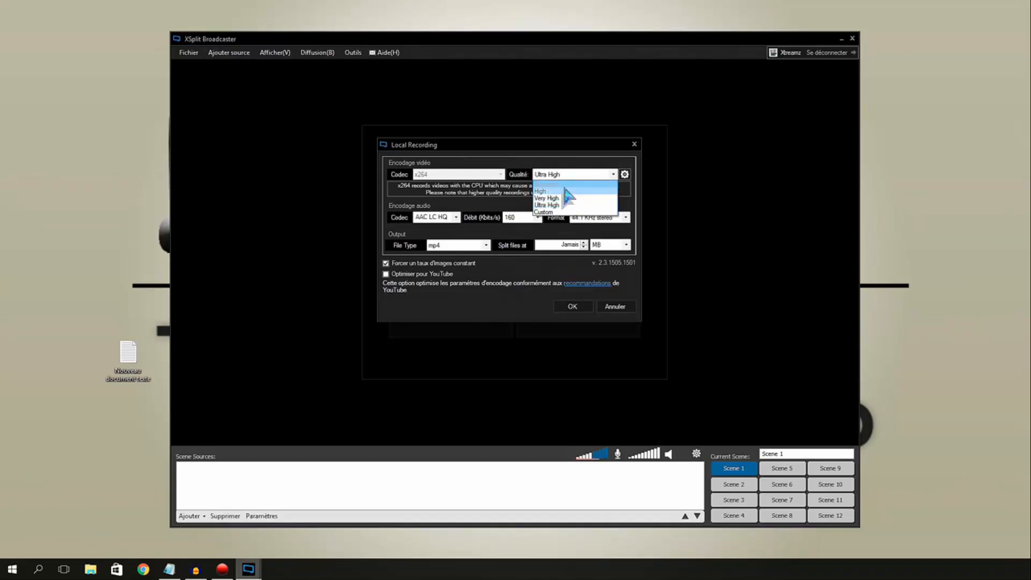
left_click(620, 178)
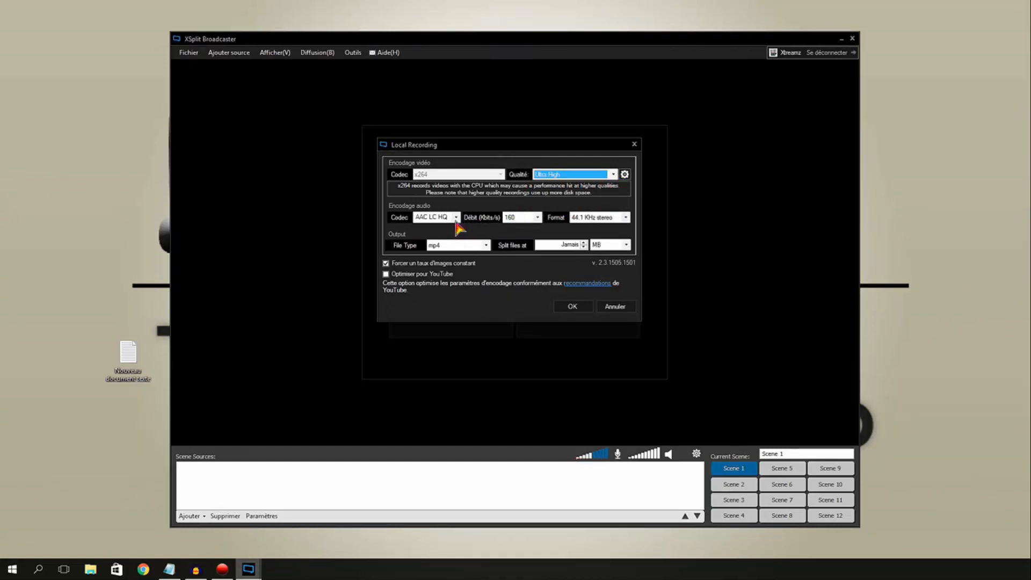
Keep the recording's audio codec at AAC LC HQ and bitrate at 160 kbit/s, and choose the 44.1 KHz stereo format
left_click(456, 219)
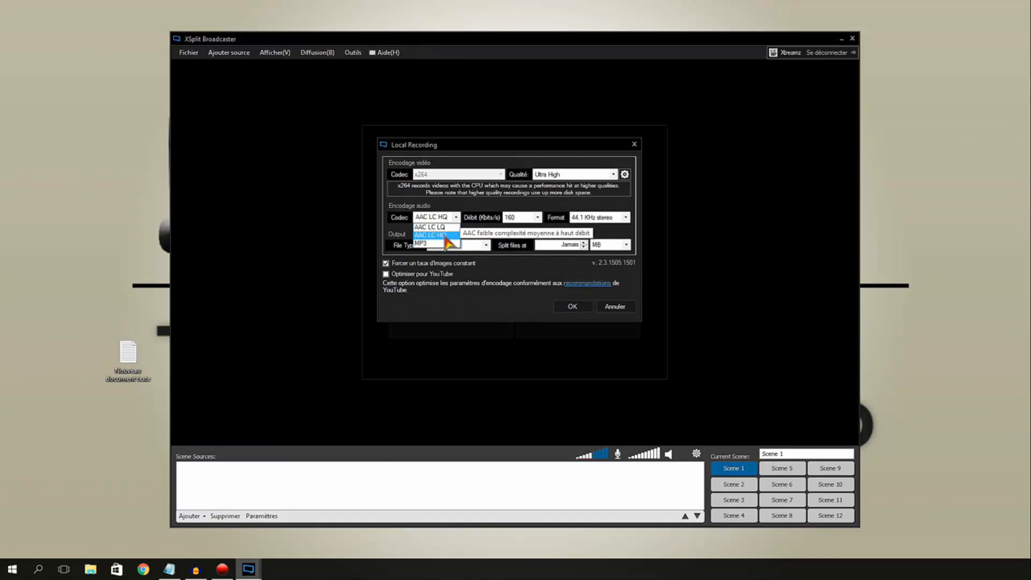
left_click(537, 217)
left_click(536, 217)
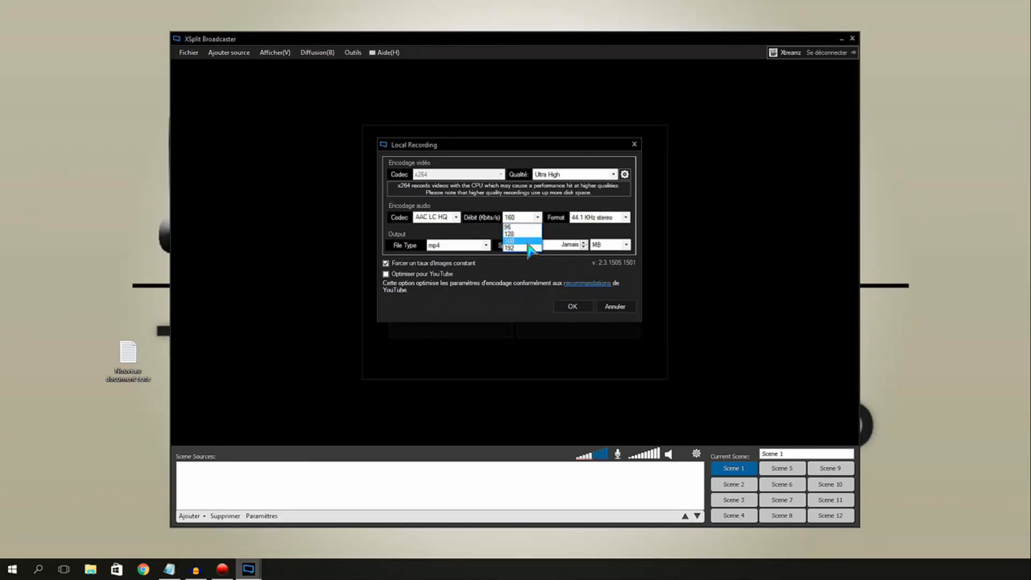
left_click(625, 219)
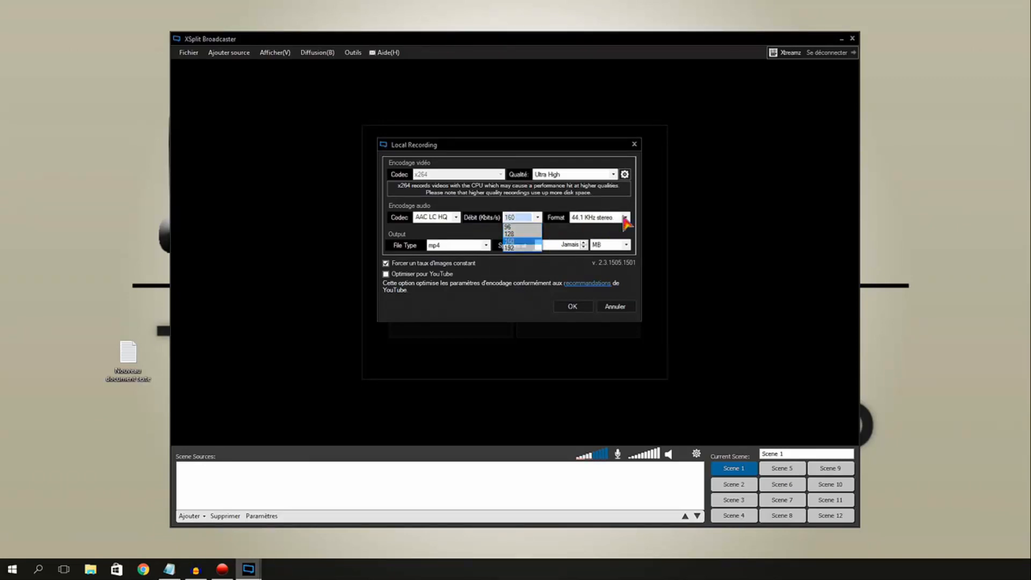
left_click(624, 219)
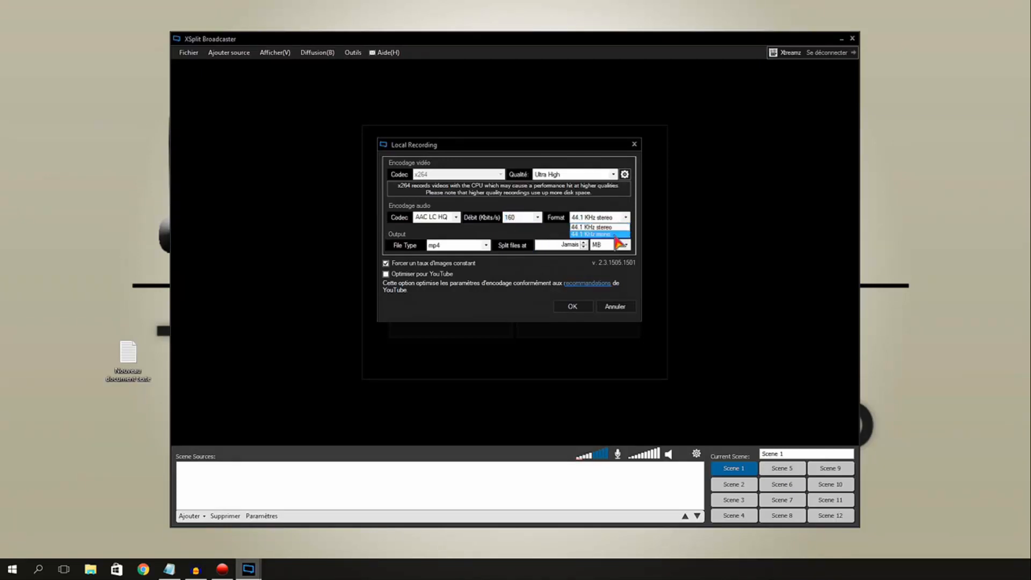
left_click(617, 227)
Choose mp4 as the recording's file type and confirm the Local Recording settings
left_click(484, 246)
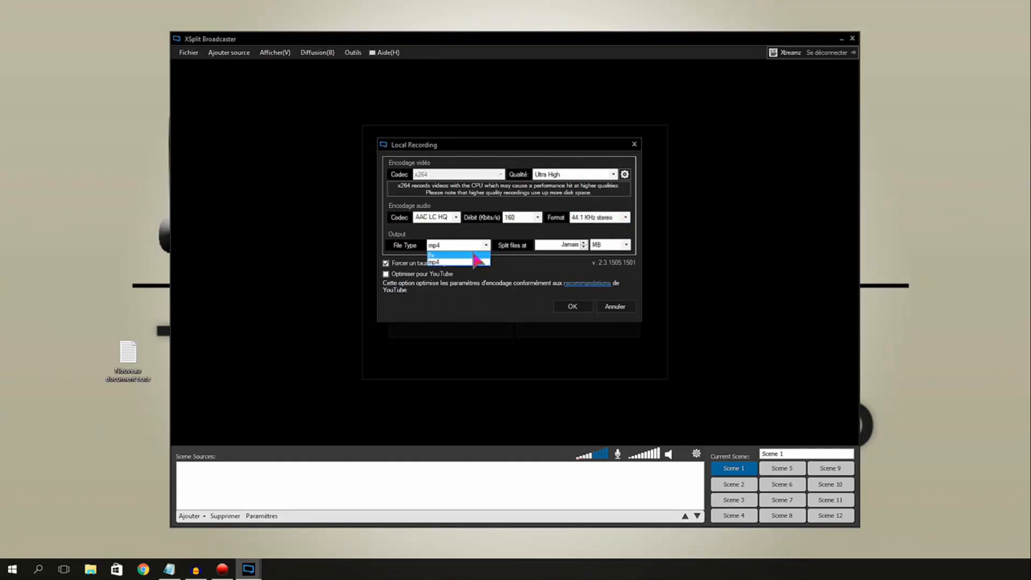
left_click(476, 262)
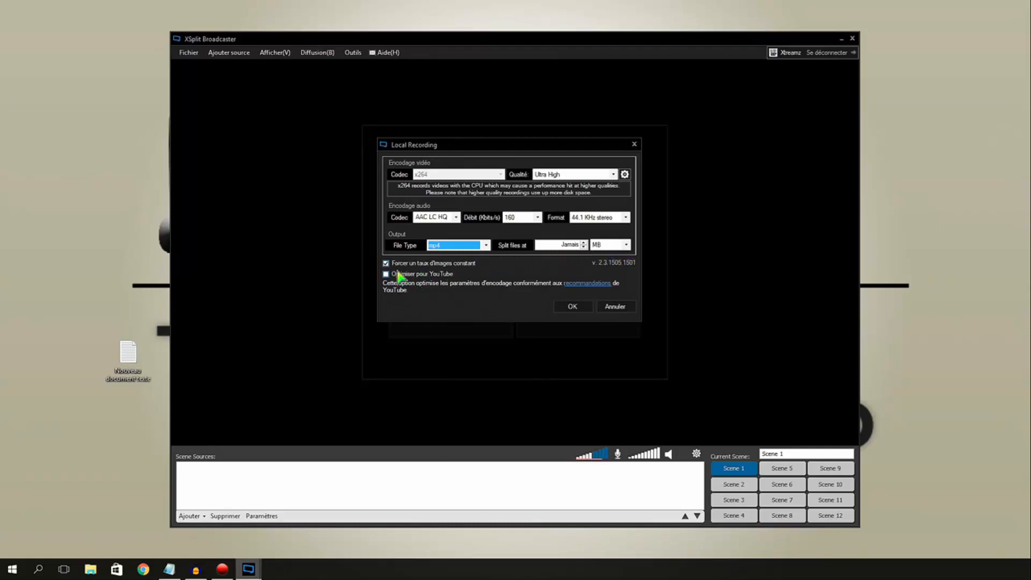
left_click(563, 309)
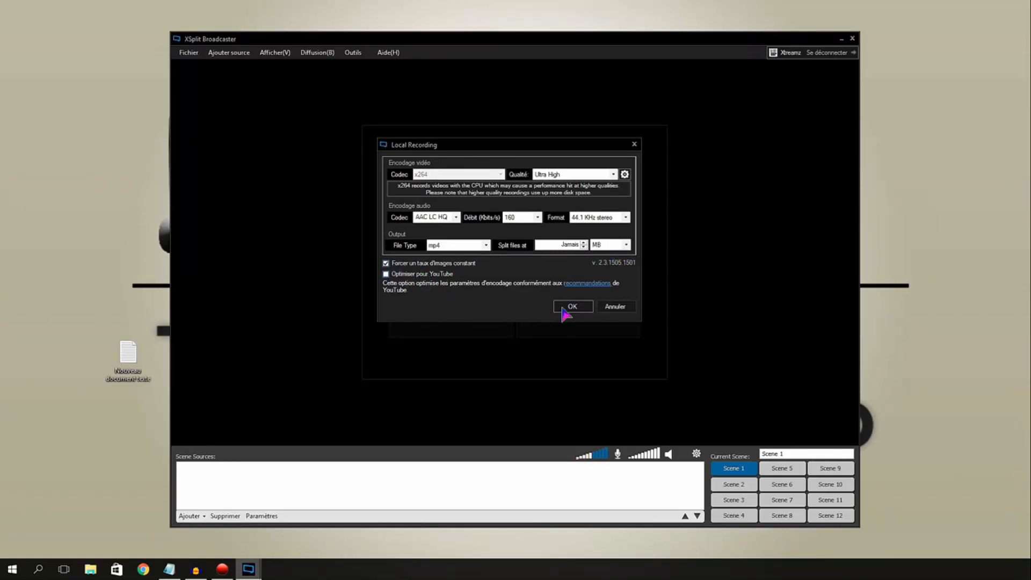
Browse the broadcast plugin store for additional streaming services, view the Meridix Sports Network entry, and close the store
left_click(327, 53)
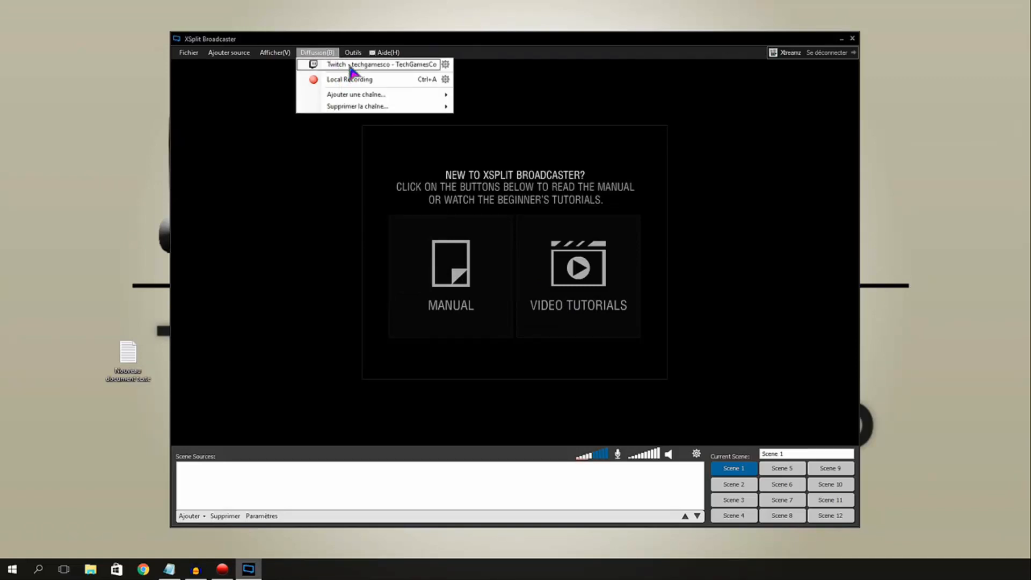
mouse_move(372, 95)
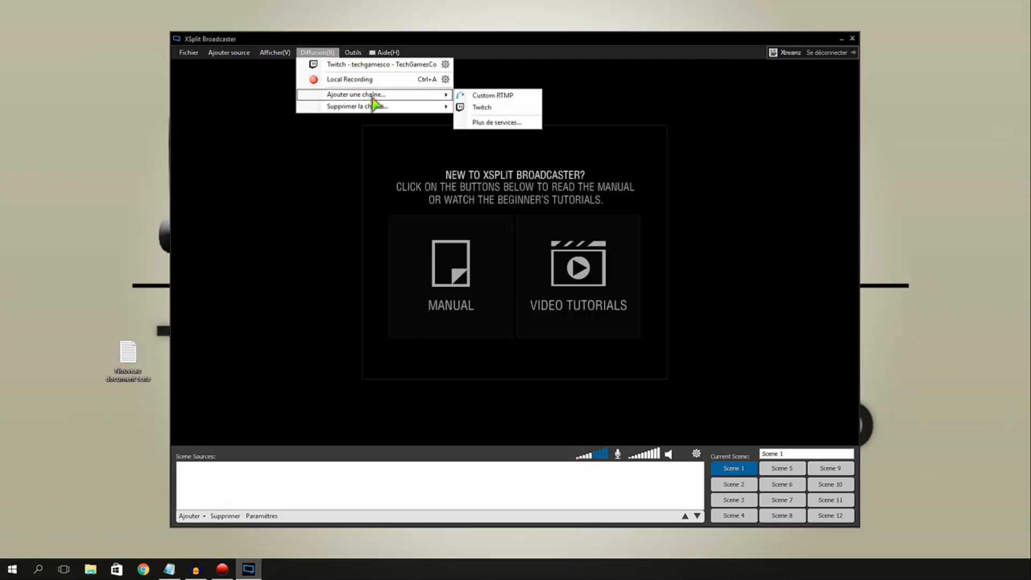
left_click(496, 122)
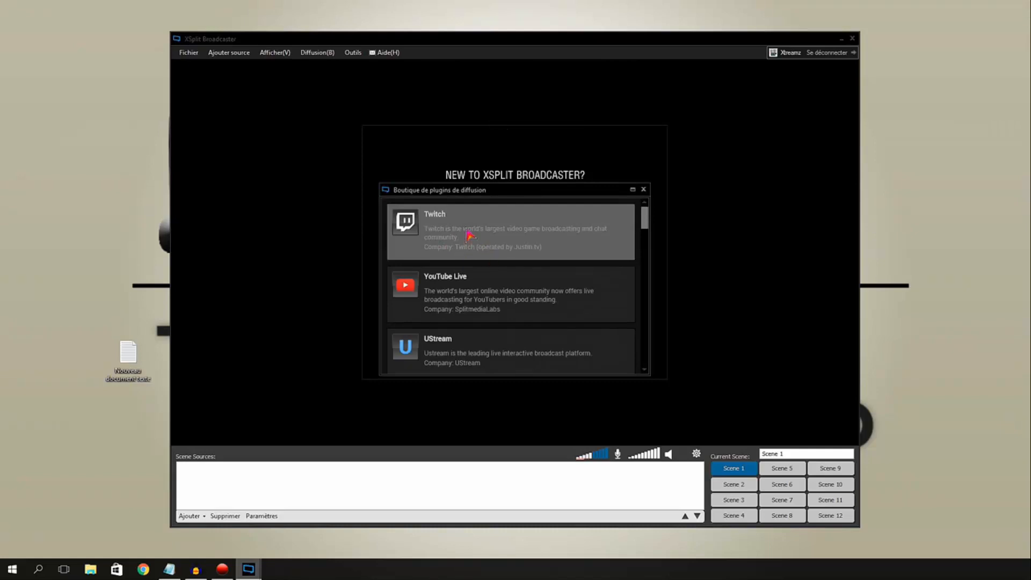
scroll(474, 283, "down", 8)
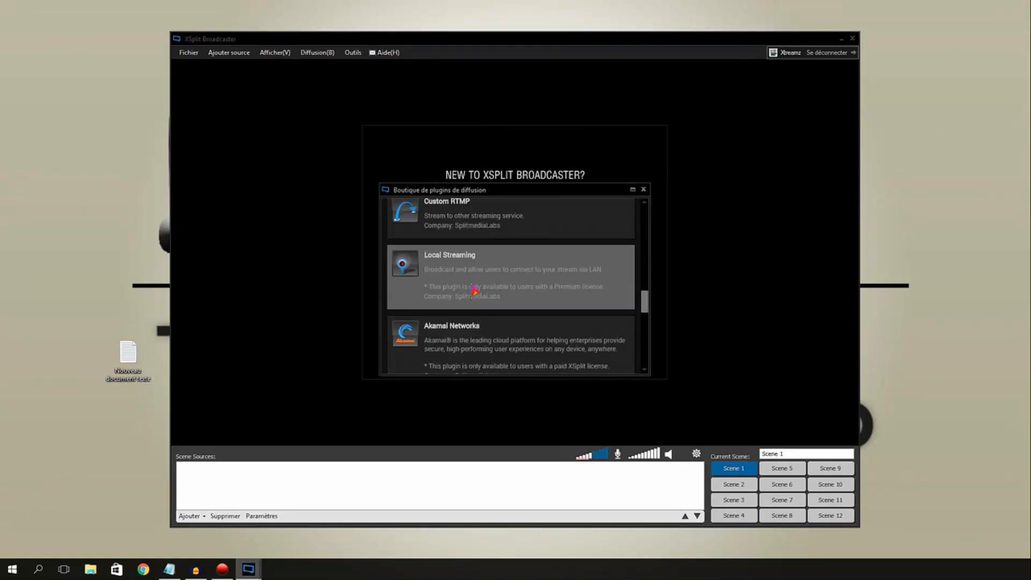
scroll(491, 322, "up", 3)
left_click(479, 274)
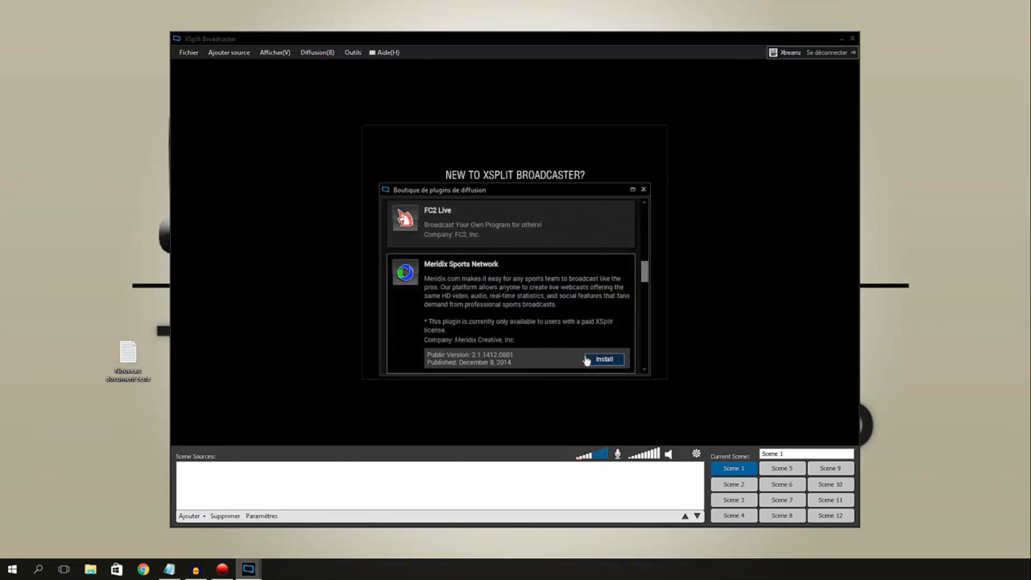
left_click(634, 190)
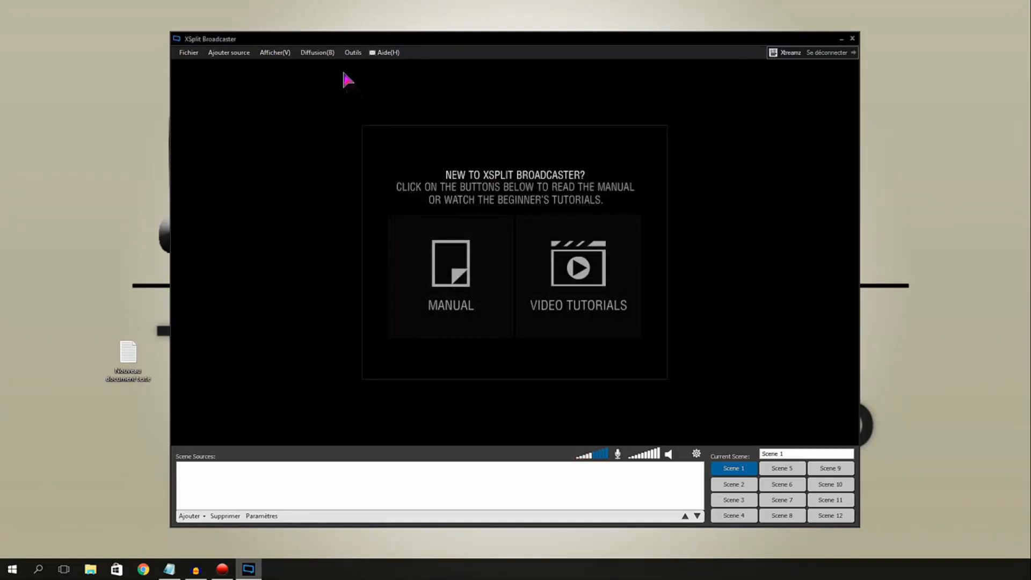
Open the properties of the Twitch channel and select EU: Amsterdam, NL as its server
left_click(320, 52)
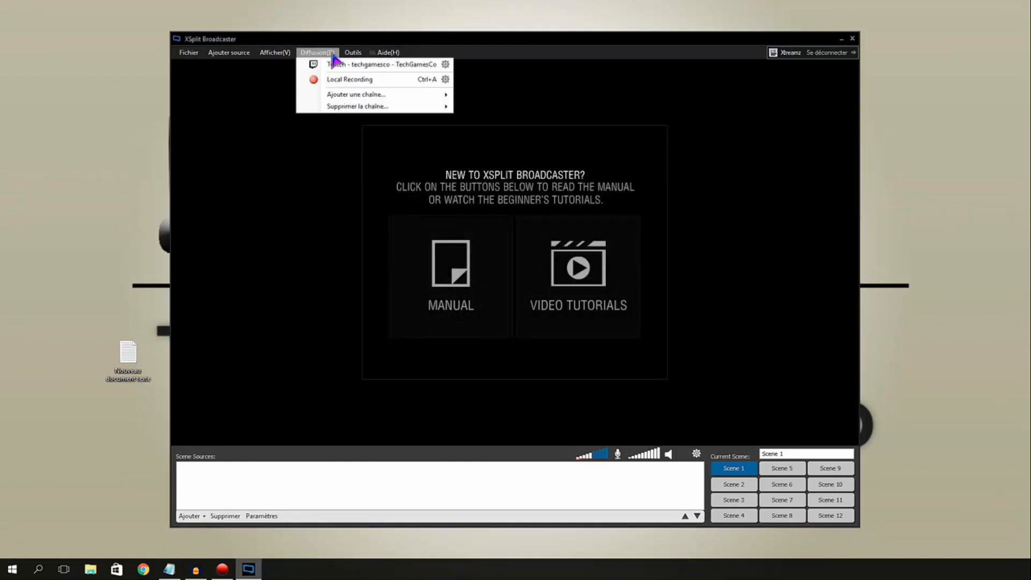
left_click(445, 65)
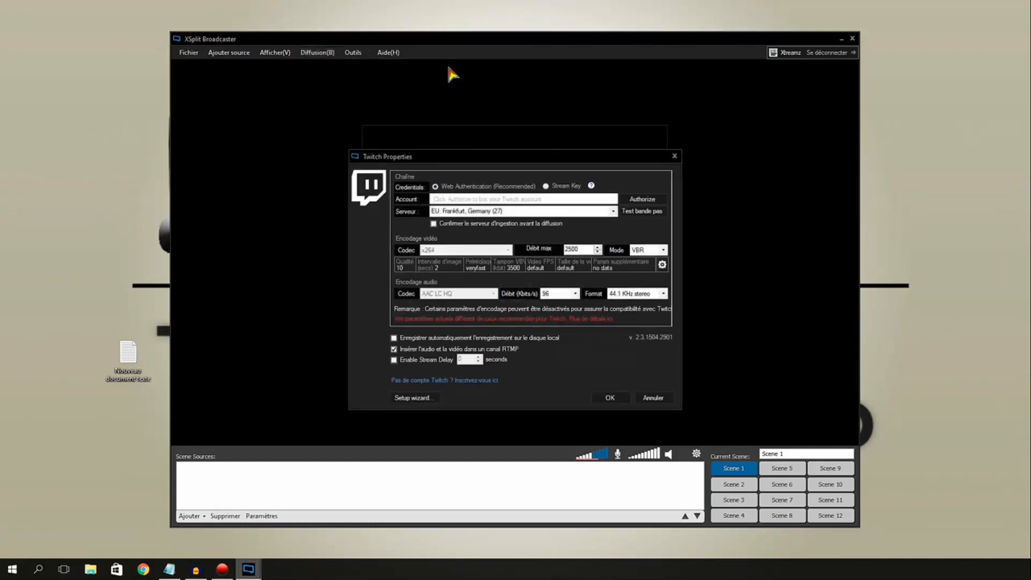
left_click_drag(488, 162, 493, 119)
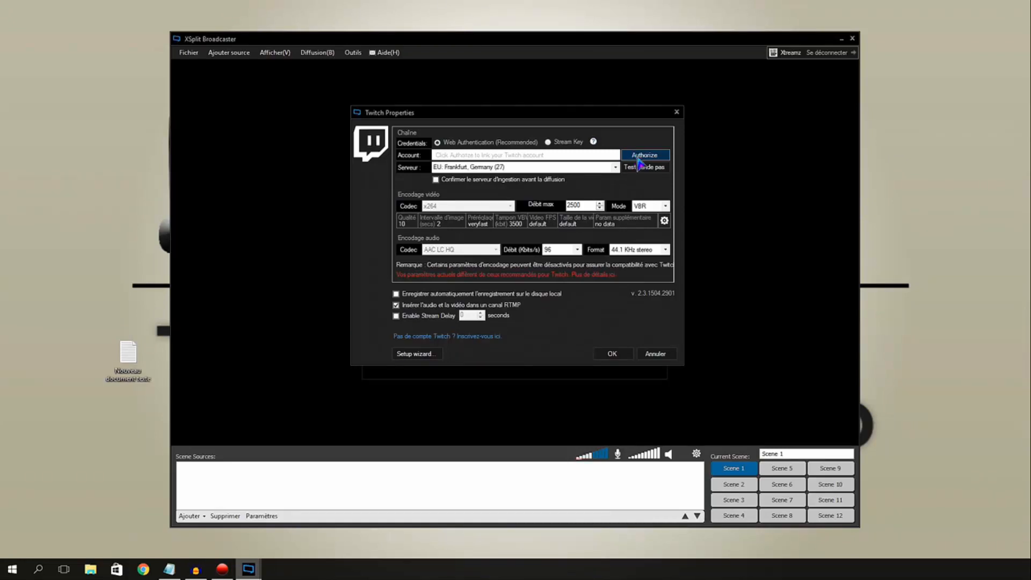
left_click(615, 167)
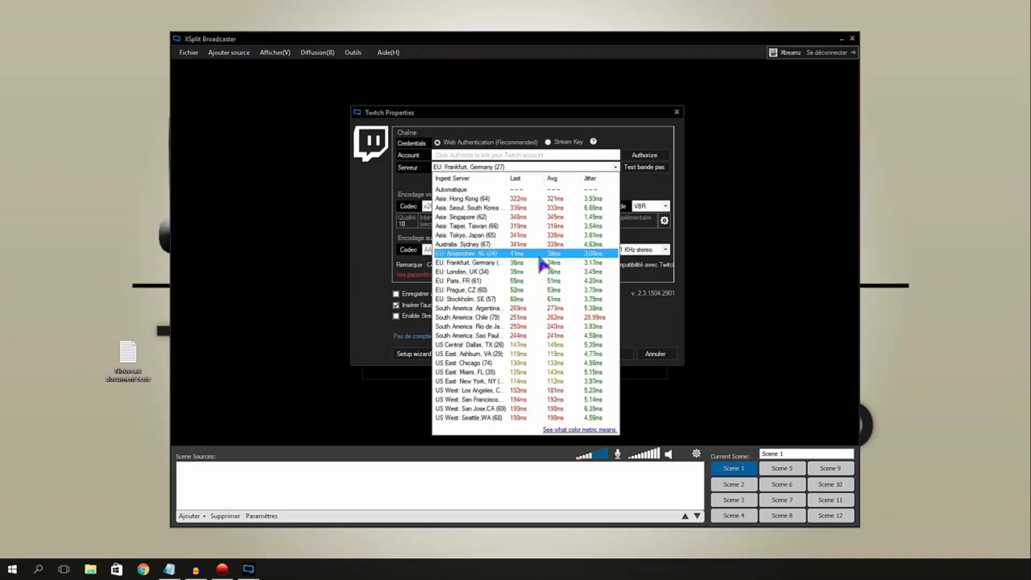
left_click(540, 255)
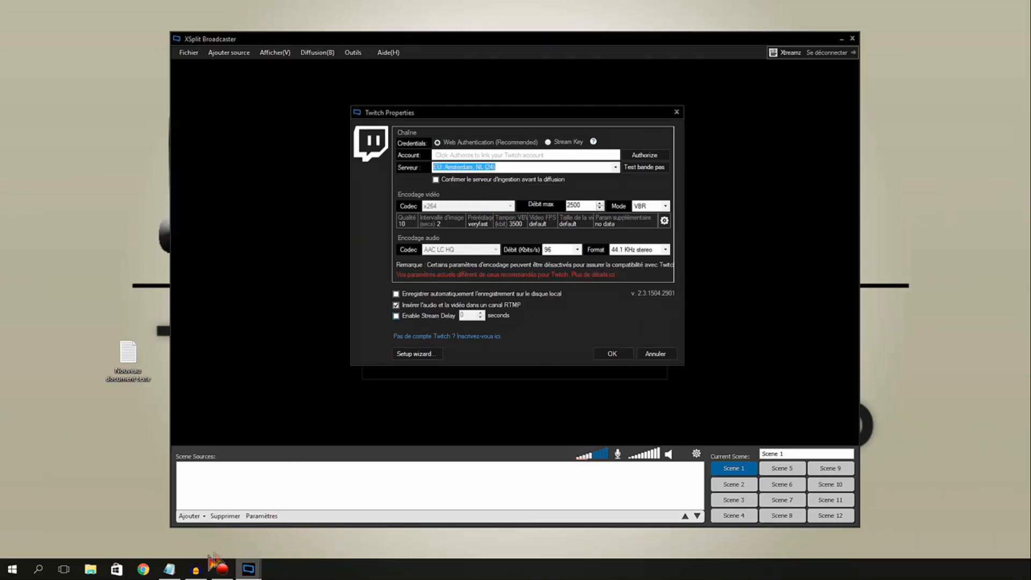
Consult the bitrate recommendations in the Notepad document and set the Twitch stream's maximum video bitrate to 1500
left_click(169, 569)
left_click_drag(446, 139, 219, 132)
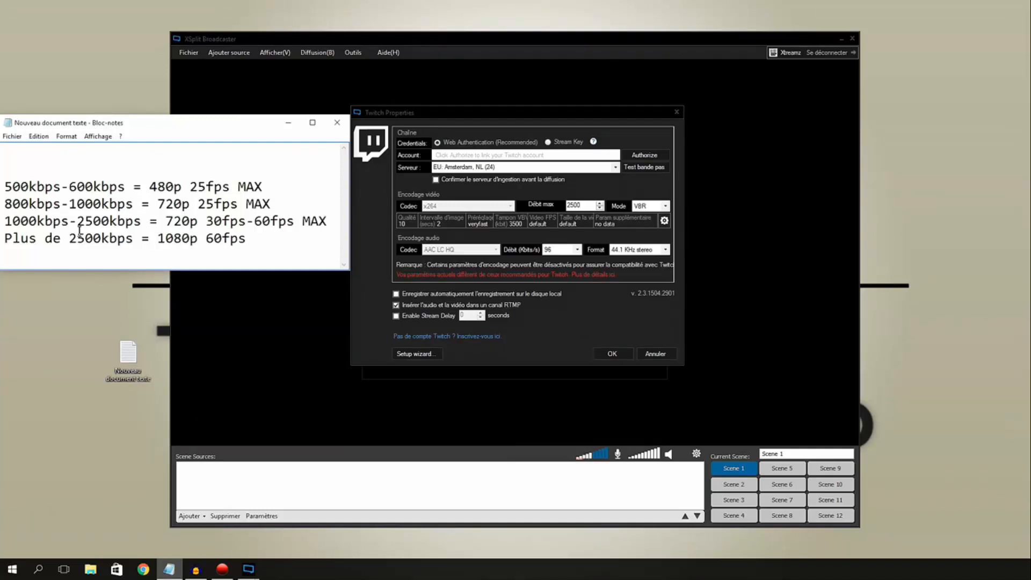
left_click(589, 204)
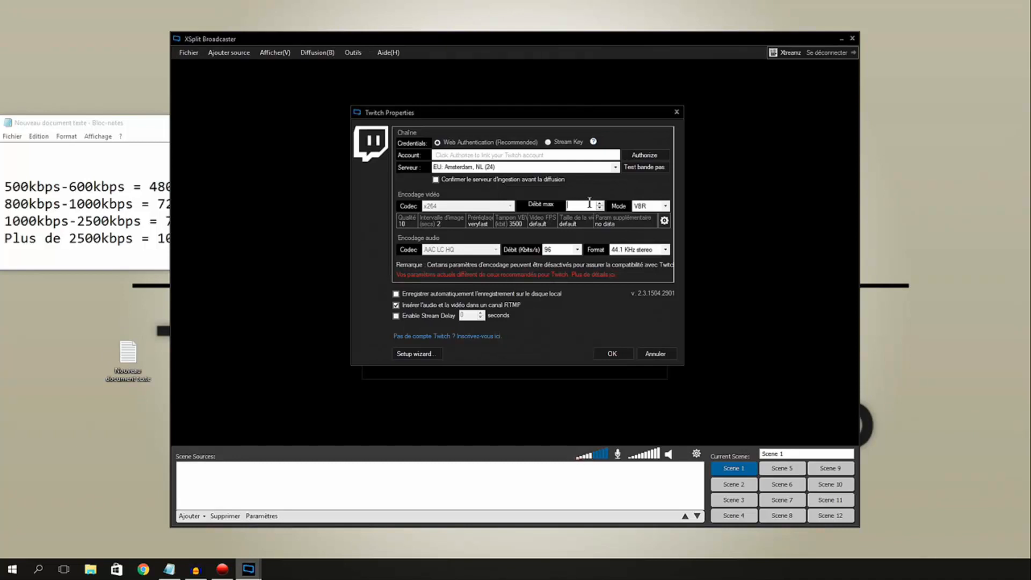
type("1500")
Open the Twitch channel's Video Encoding Setup and keep the quality at 10
left_click(664, 209)
left_click(655, 222)
left_click(664, 220)
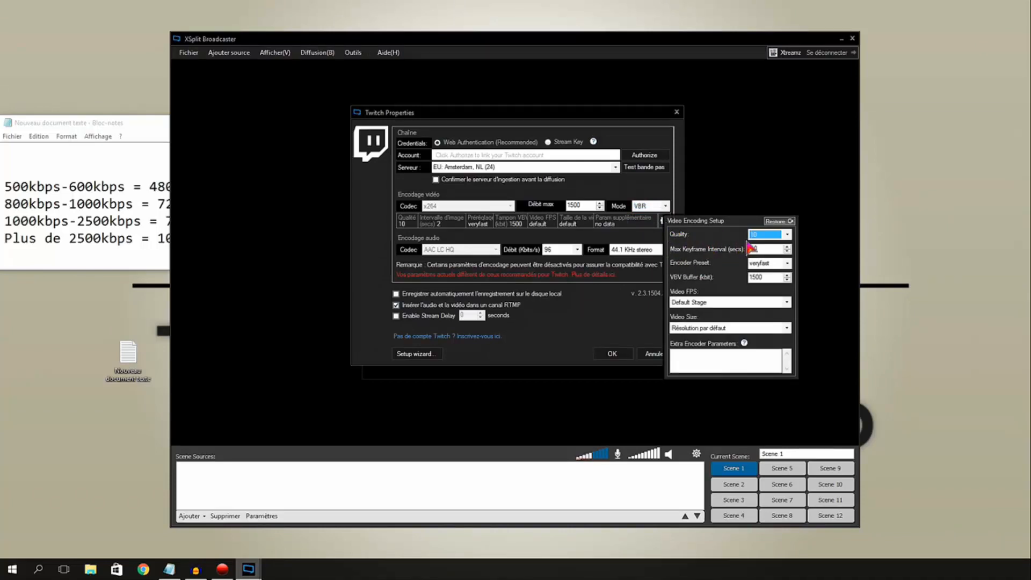
left_click(787, 235)
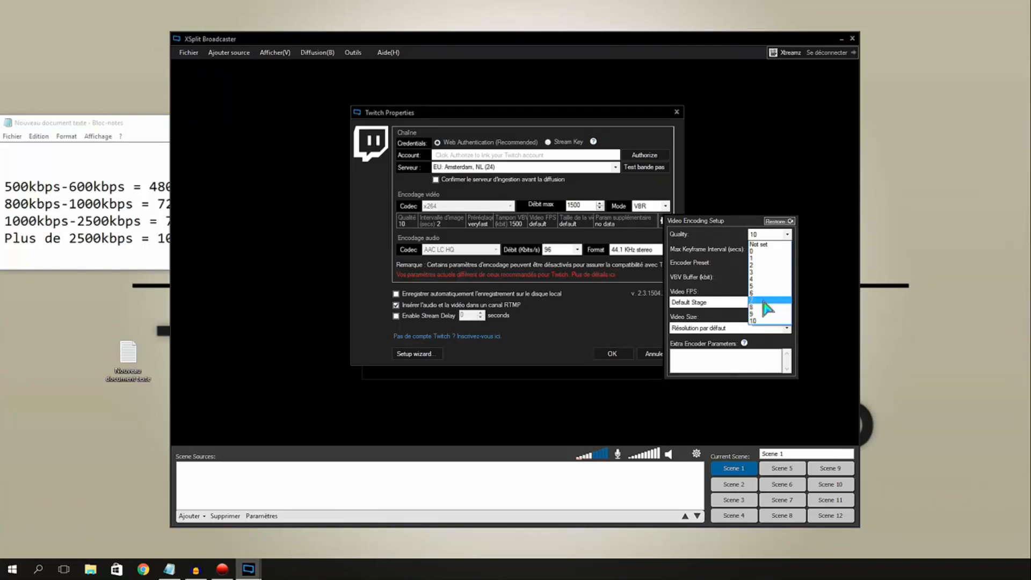
left_click(787, 234)
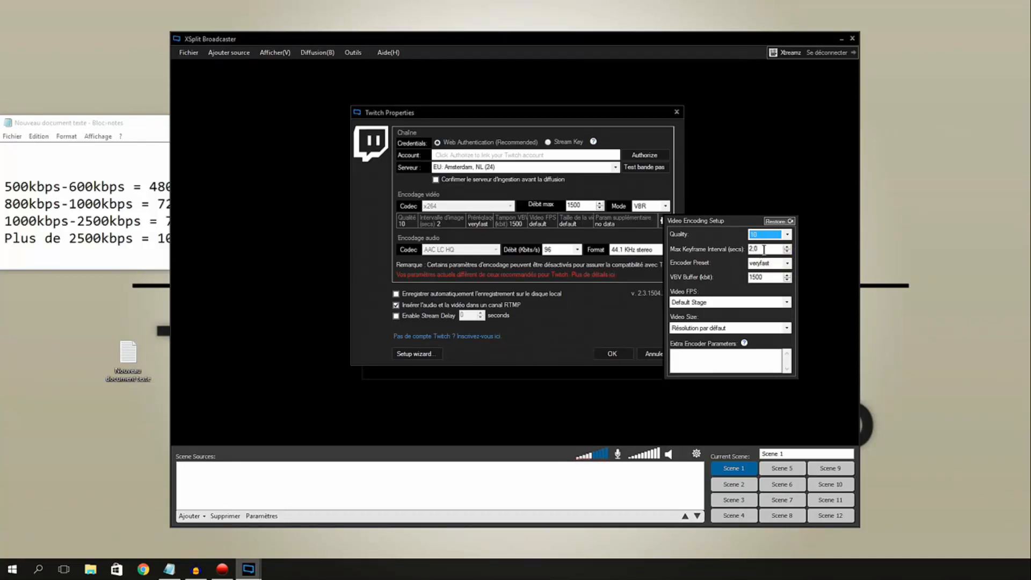
Review the encoder preset options for the Twitch stream and set the preset to faster
left_click(782, 263)
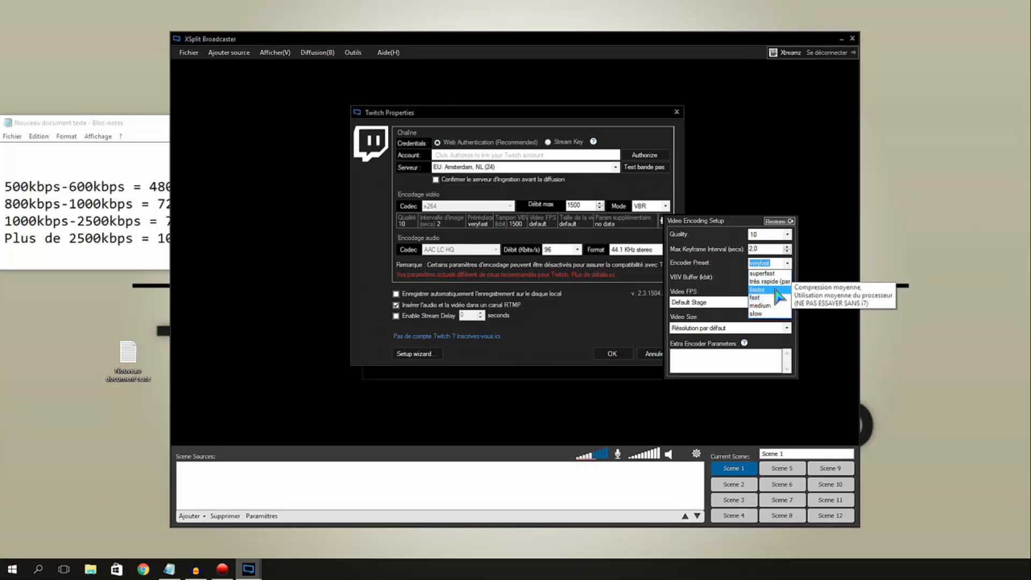
left_click(776, 297)
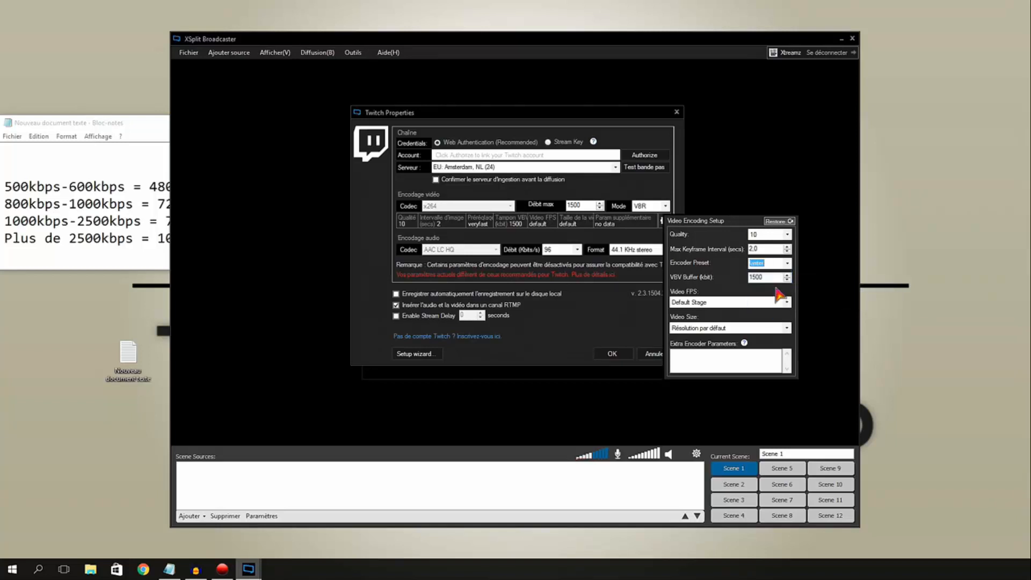
left_click(787, 263)
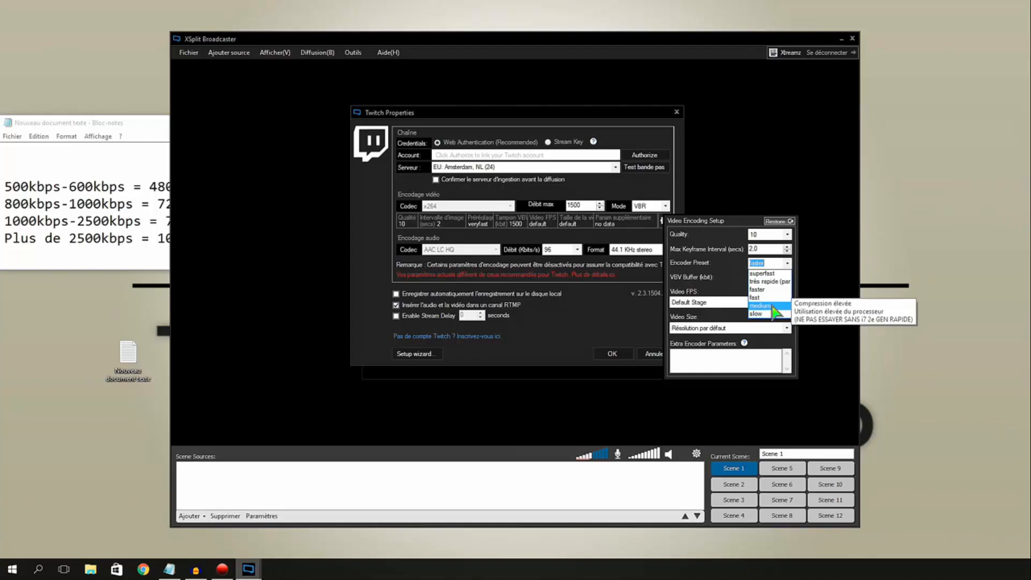
key("Escape")
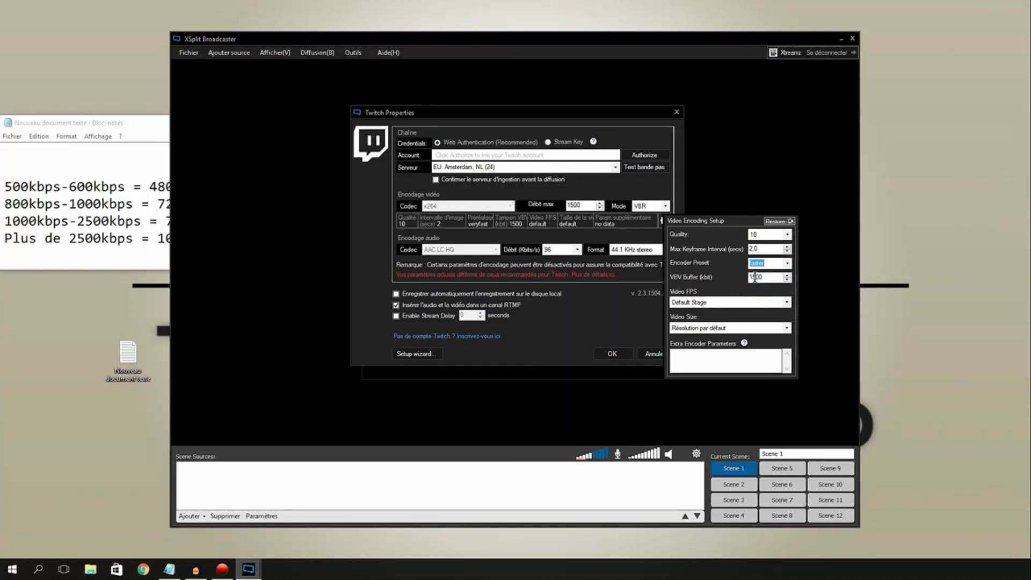
Set the stream's VBV buffer to 1700 kbit and choose Default Stage as the video FPS
left_click(755, 277)
left_click(751, 304)
left_click(810, 352)
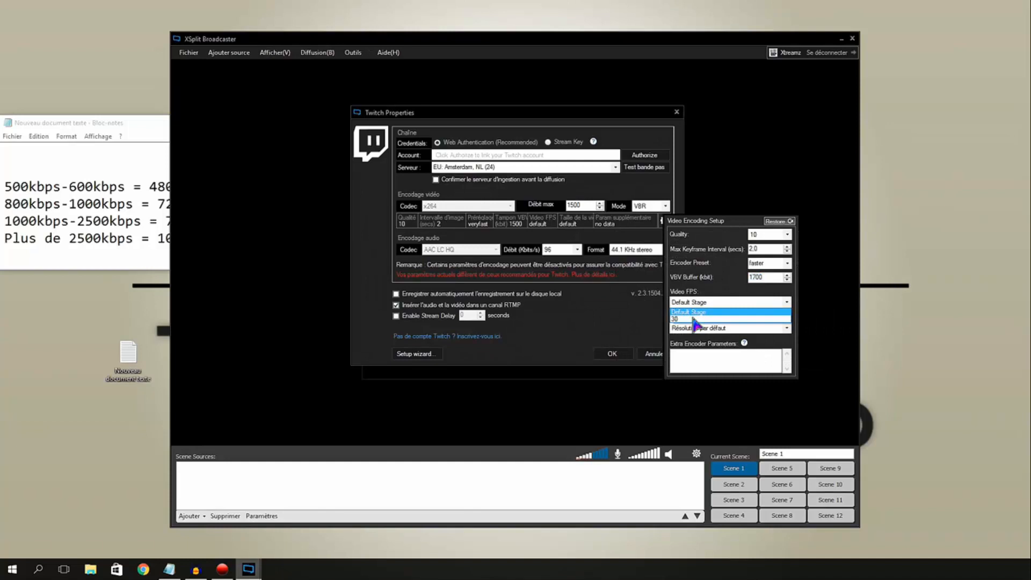
left_click(716, 312)
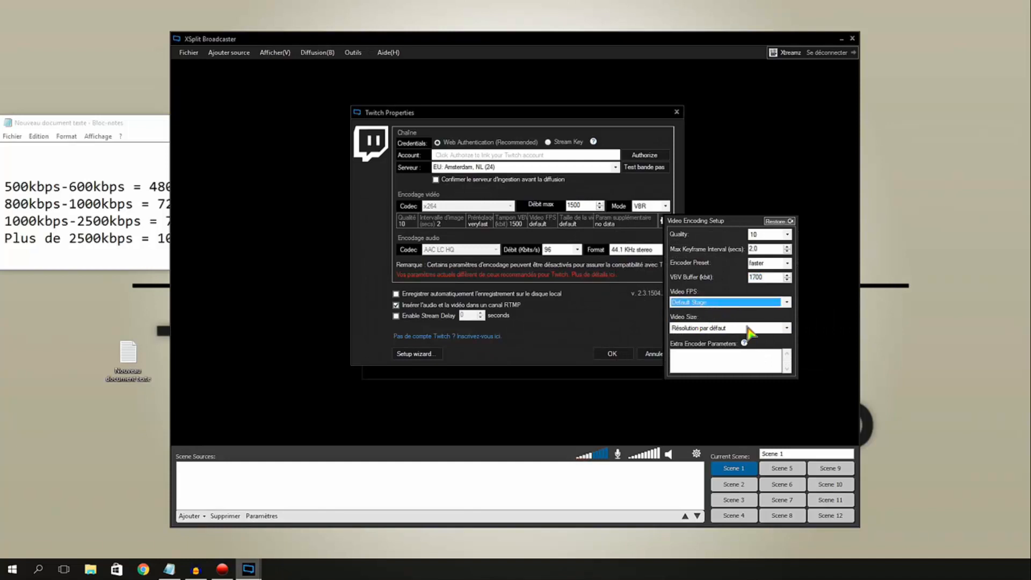
Set the stream's video size to 1280 x 720 - 720p (16:9) and close the Video Encoding Setup
left_click(787, 328)
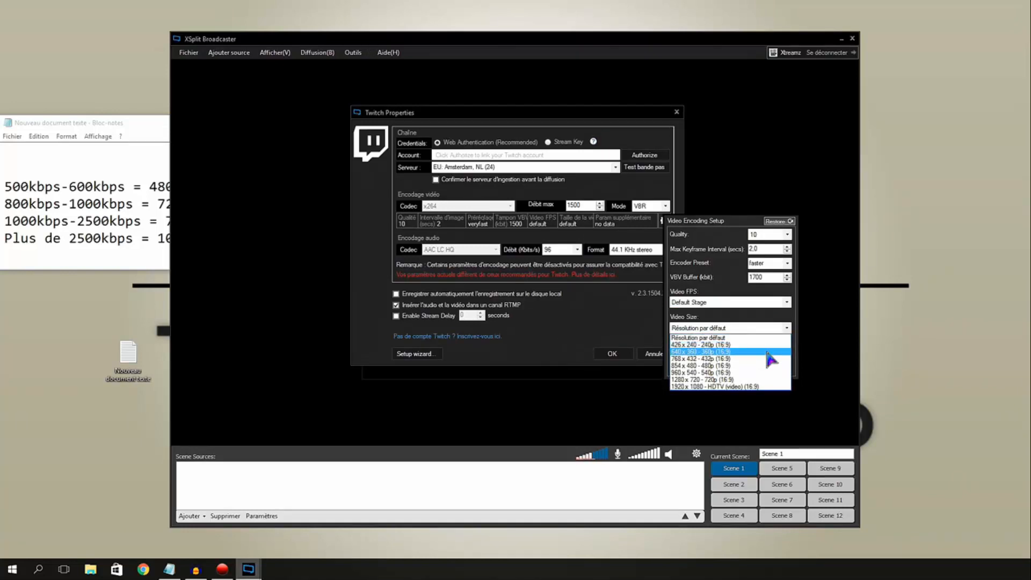
left_click(743, 380)
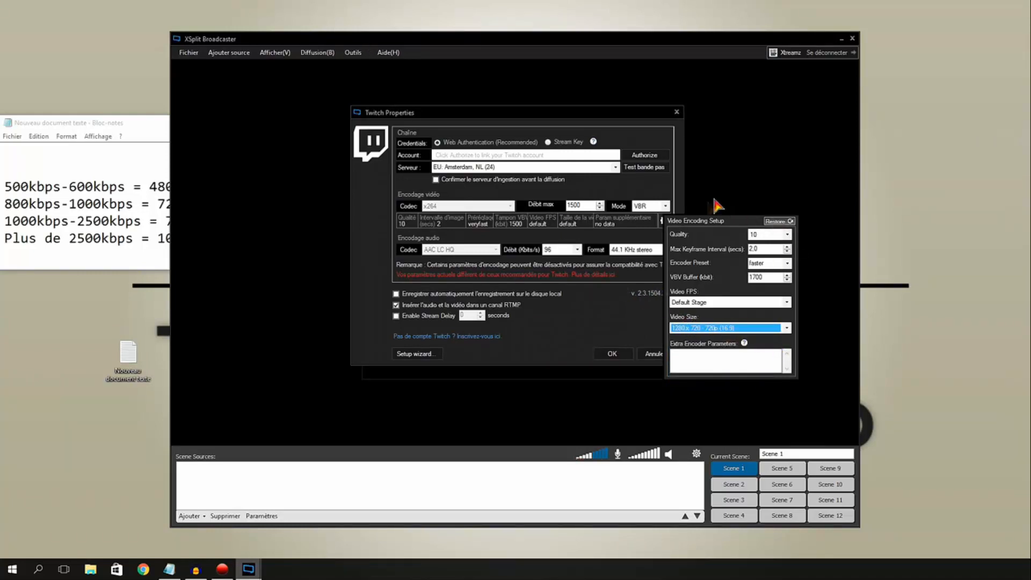
left_click(634, 237)
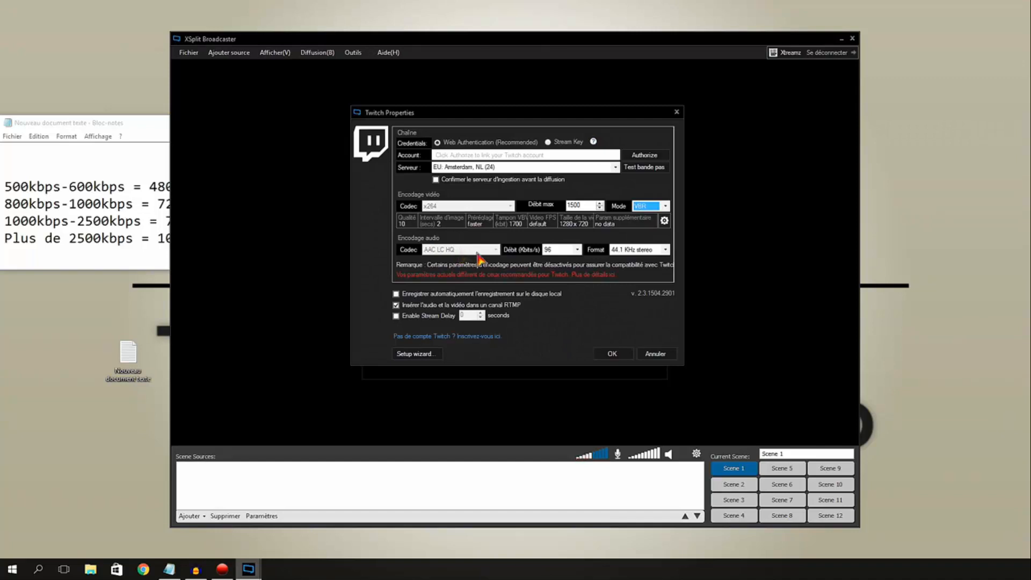
Choose 96 Kbits/s as the Twitch audio bitrate and 44.1 KHz stereo as the audio format
left_click(577, 250)
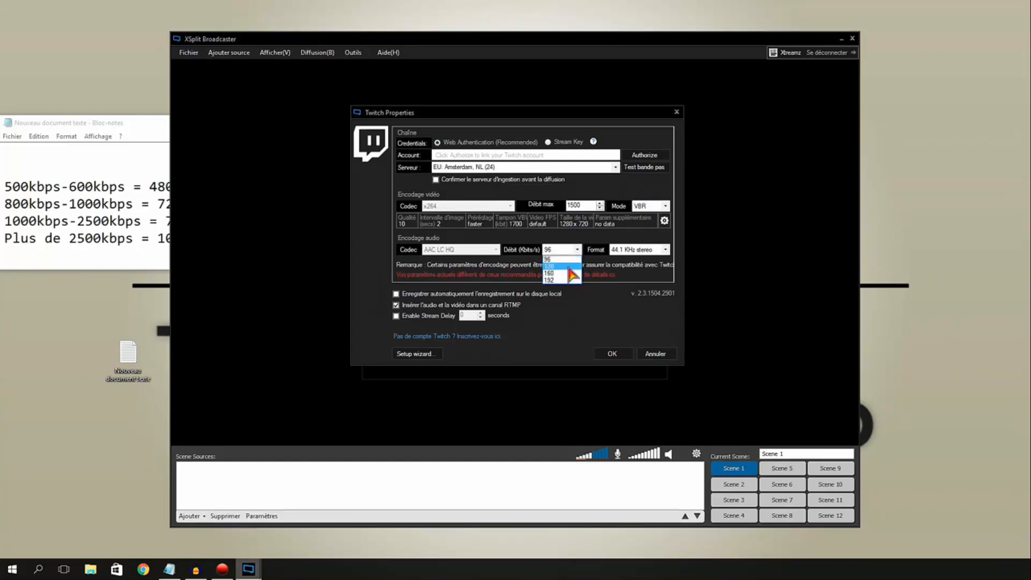
left_click(568, 260)
left_click(665, 250)
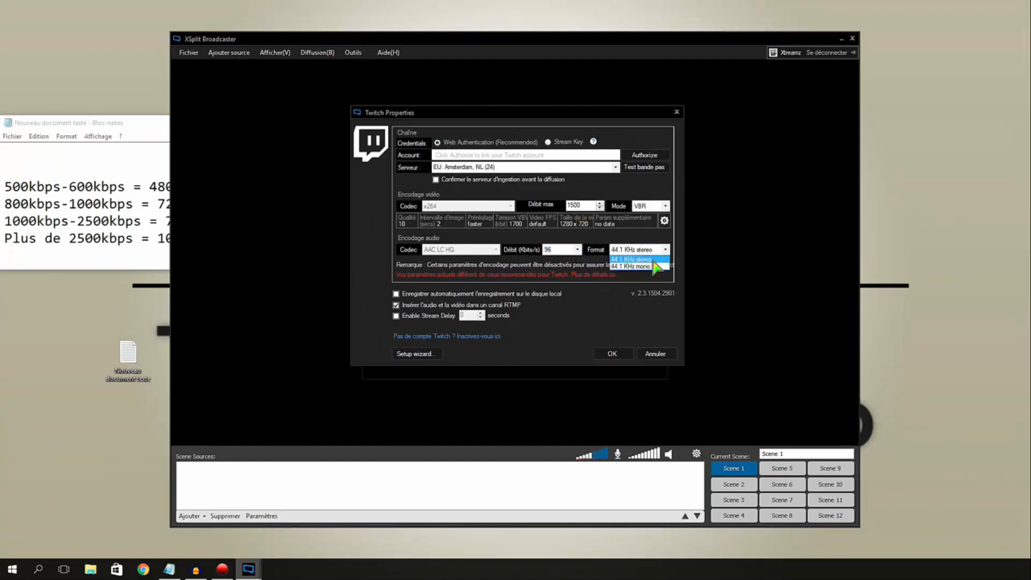
left_click(654, 260)
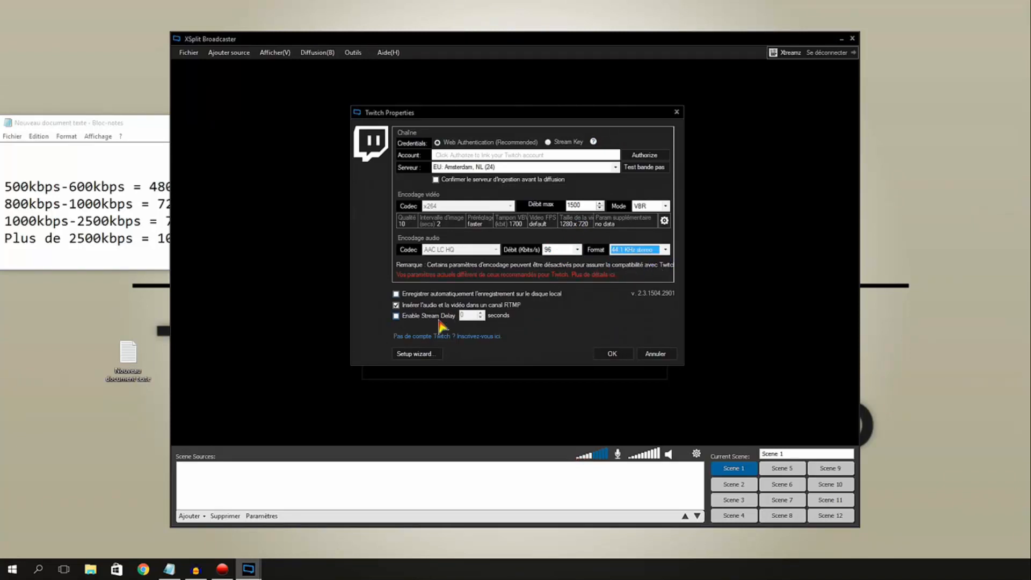
Enable automatic recording to the local disk, keep audio and video interleaved in one RTMP channel, and leave the stream delay disabled
left_click(397, 295)
left_click(396, 304)
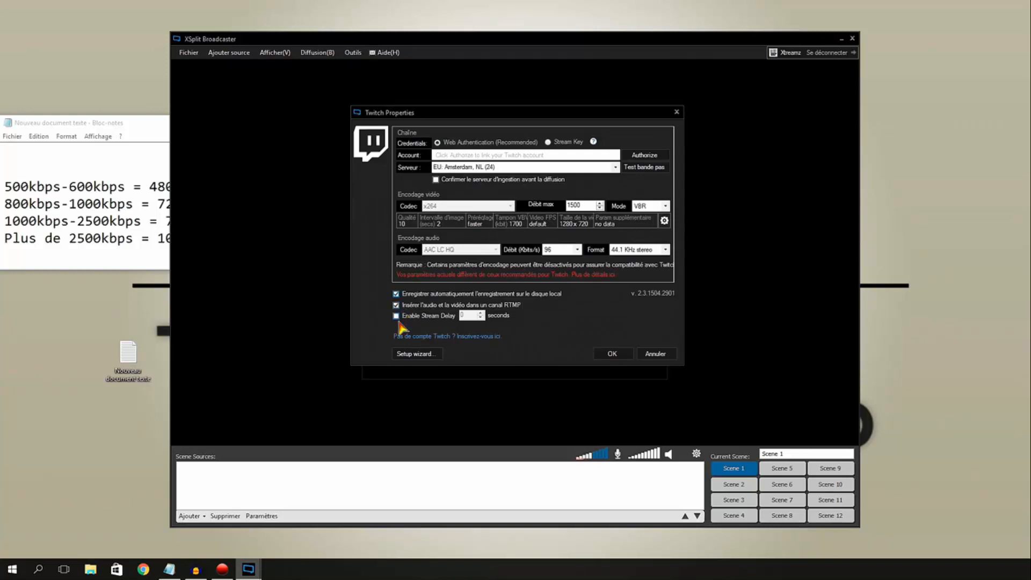
left_click(400, 319)
left_click(400, 319)
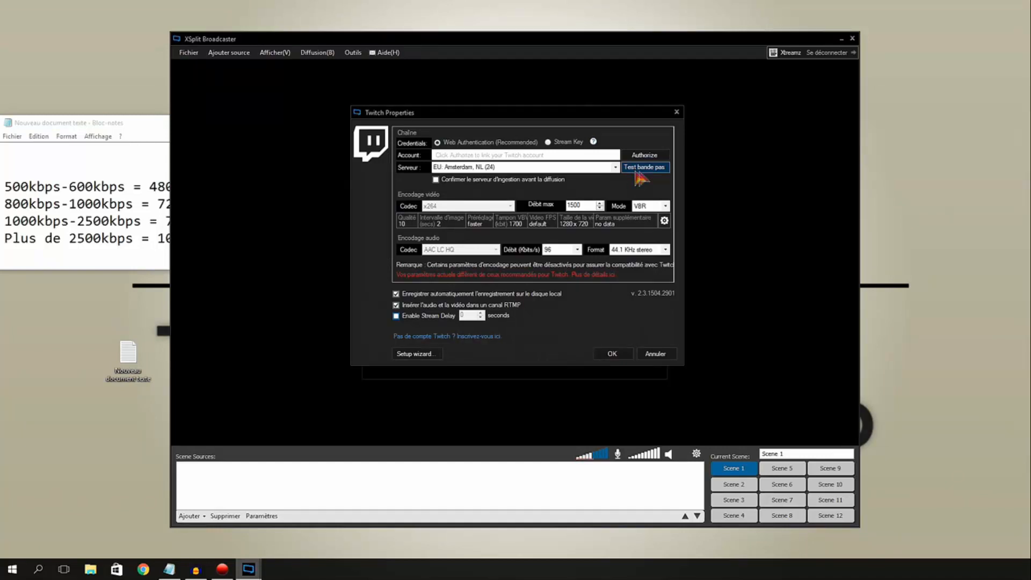
Try to save the Twitch channel properties, dismiss the message, and cancel the dialog
left_click(611, 353)
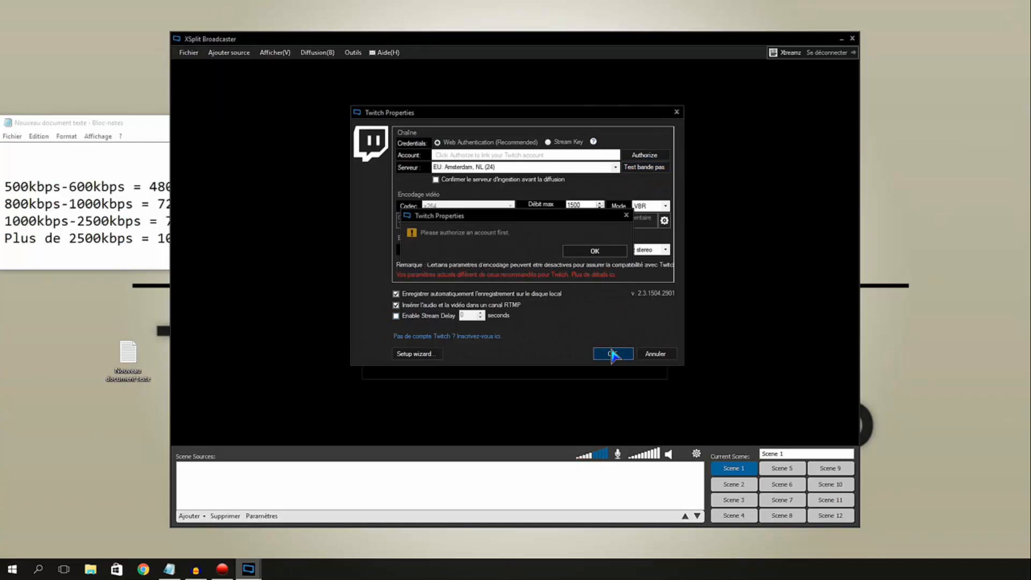
left_click(594, 251)
left_click(655, 353)
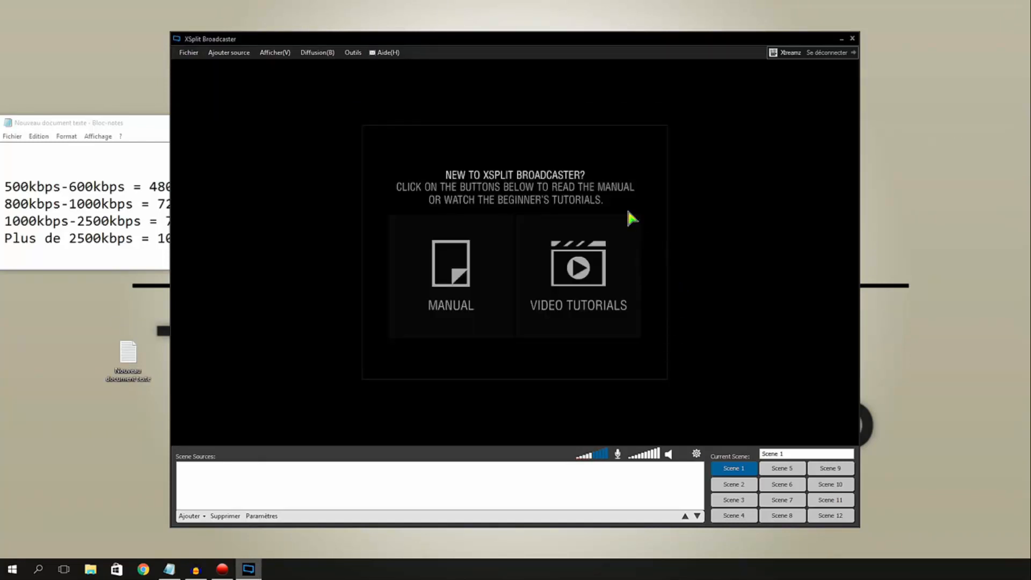
Open the general settings, toggle the system information option on and back off, and dismiss the prompt about it
left_click(354, 54)
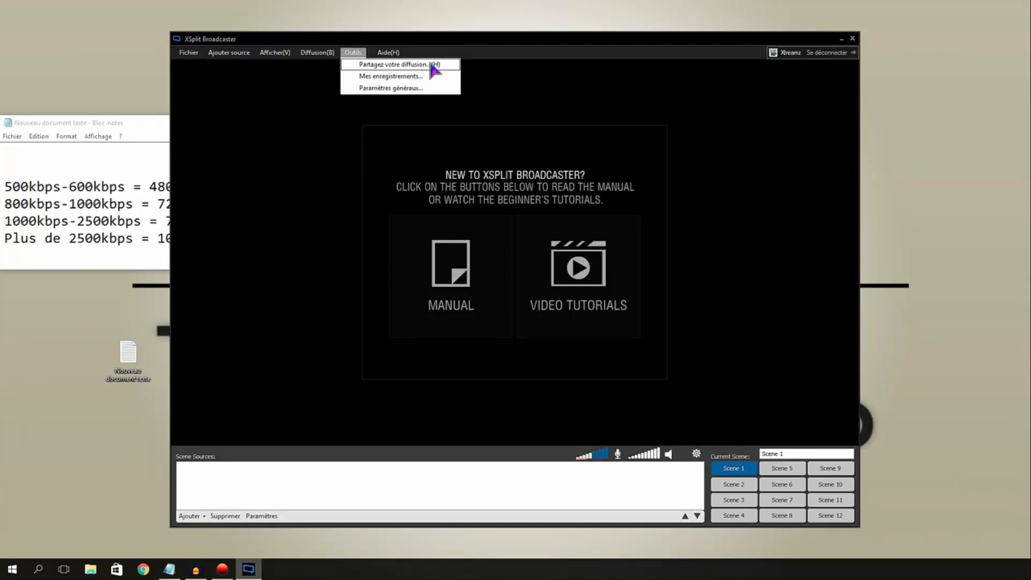
left_click(420, 88)
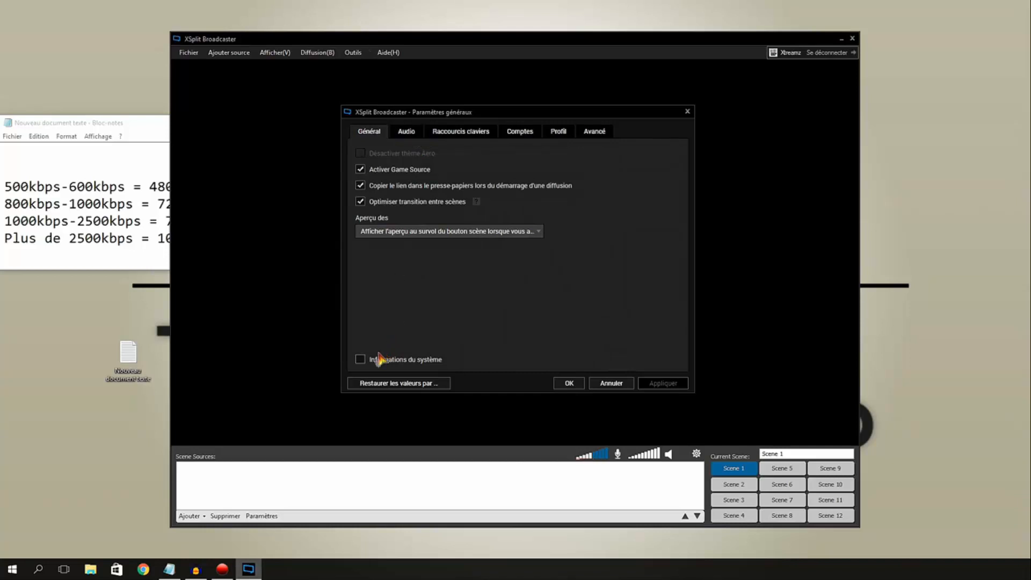
left_click(361, 361)
left_click(360, 359)
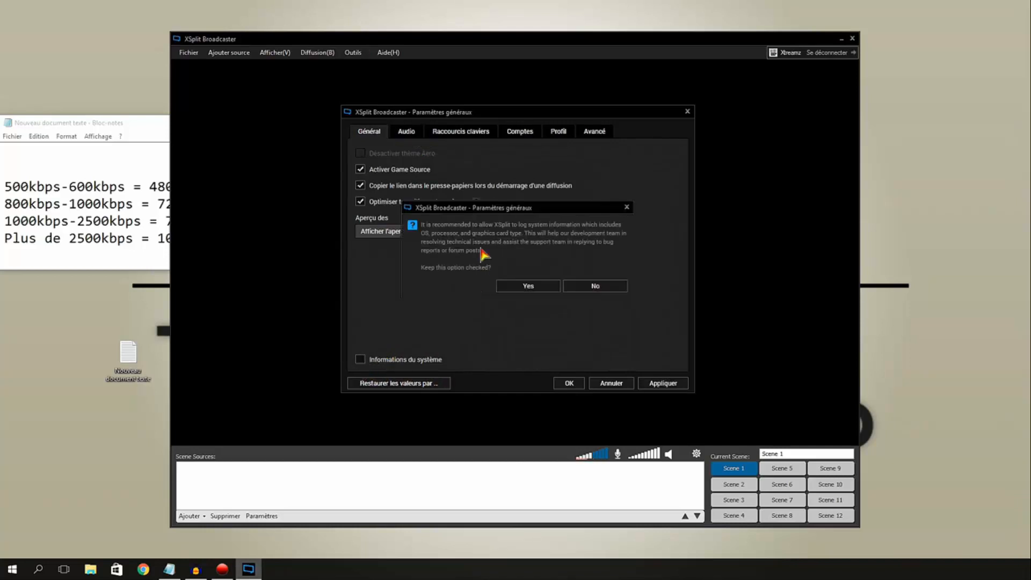
left_click(626, 207)
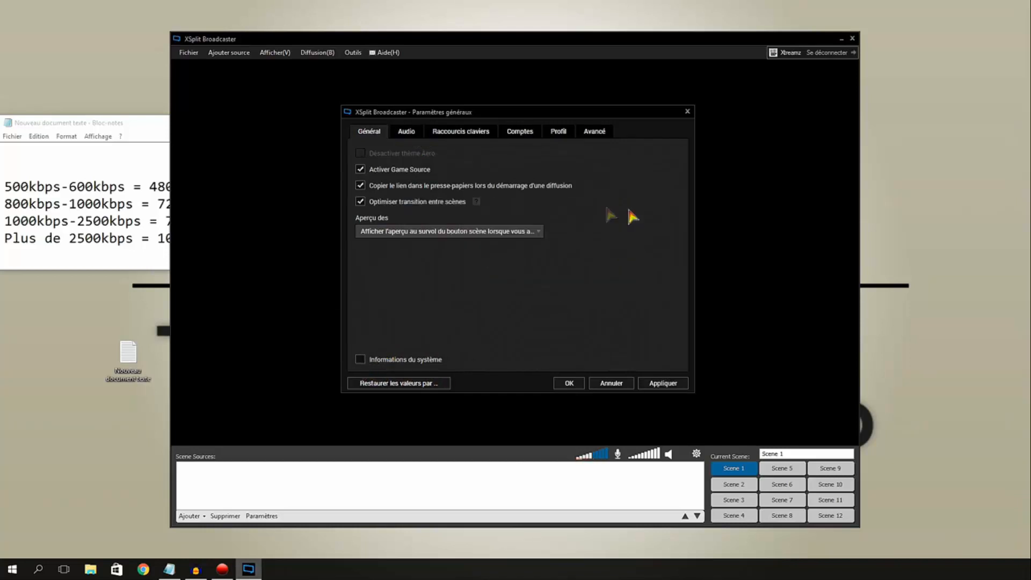
Review the available audio preview and sound system devices, keeping Aucun for the preview and Default Speakers for the system sound
left_click(406, 132)
left_click(480, 169)
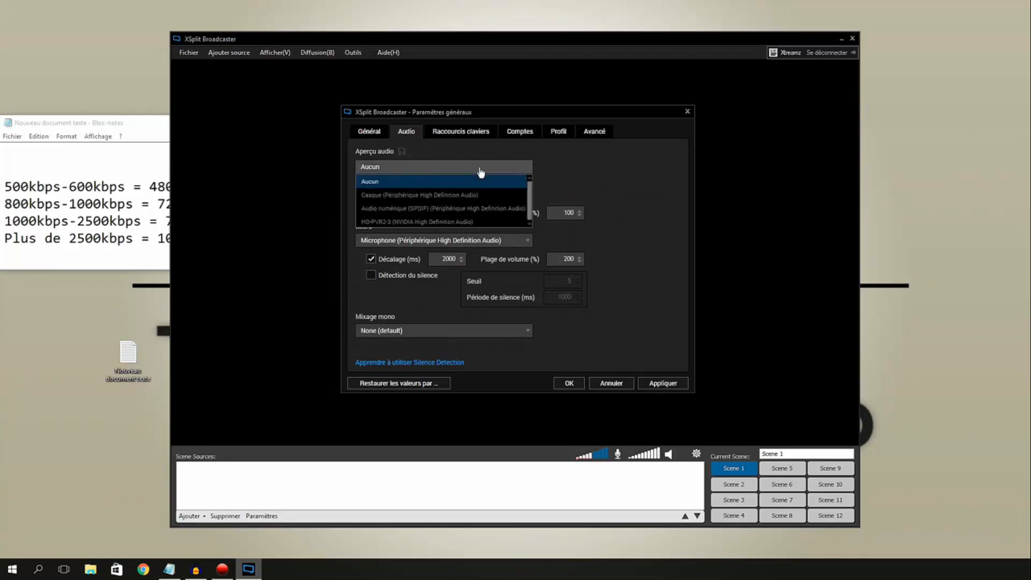
left_click(480, 170)
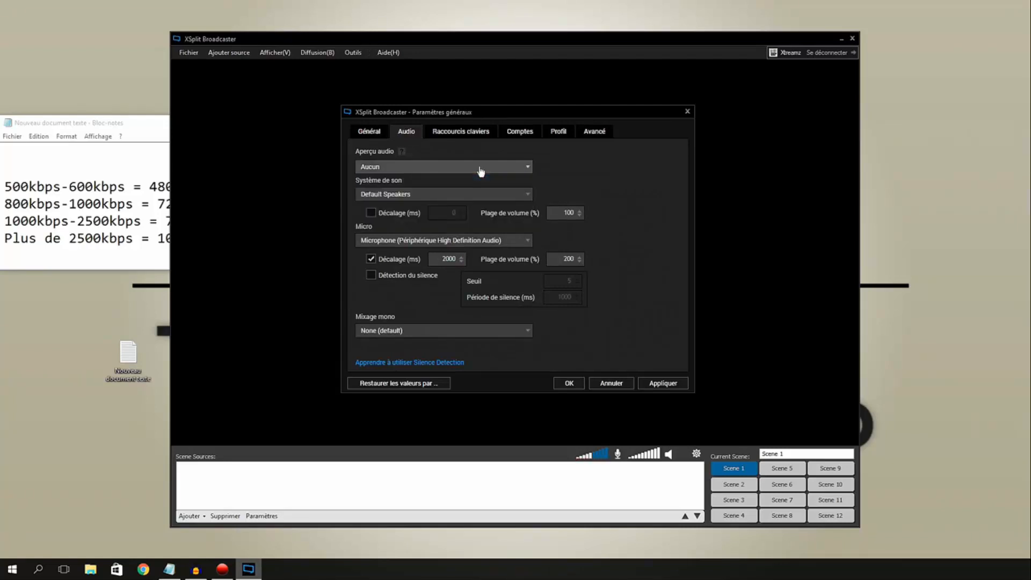
left_click(480, 170)
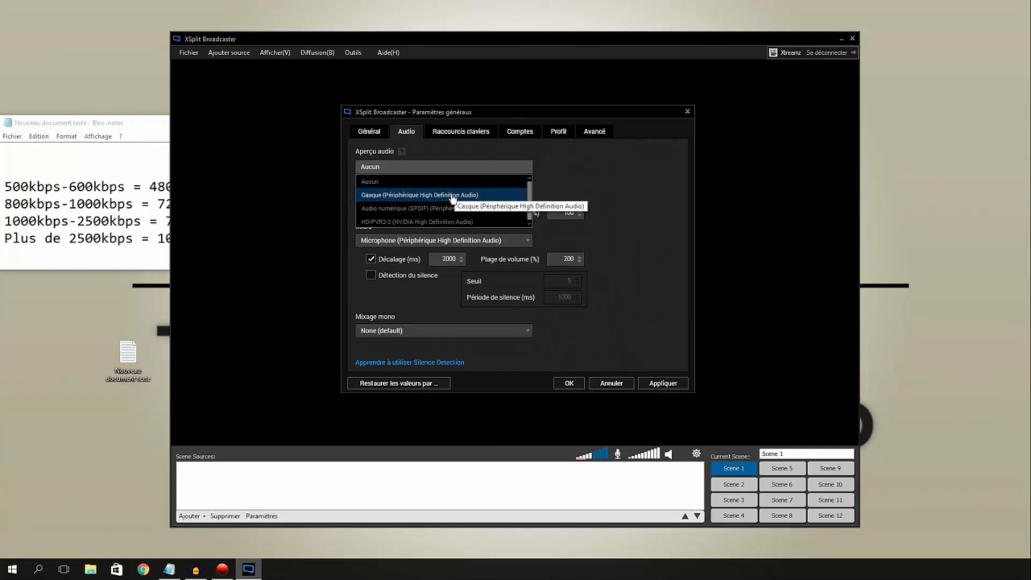
left_click(432, 182)
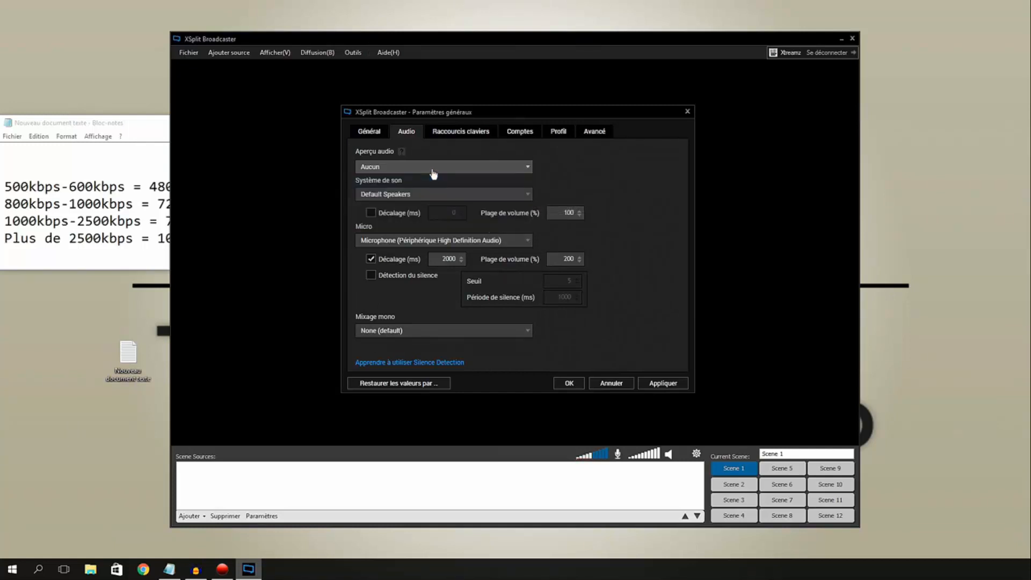
left_click(441, 197)
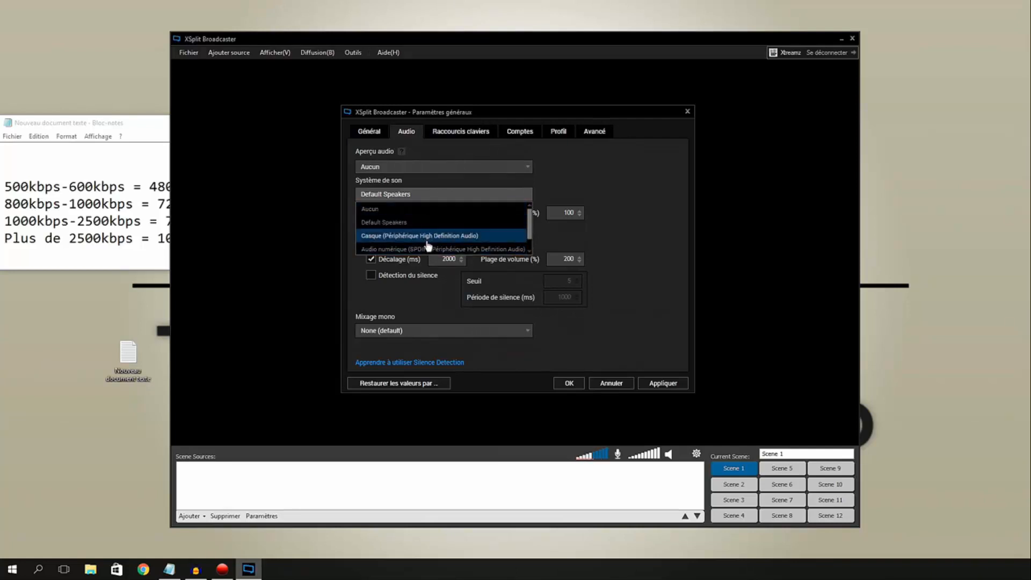
left_click(425, 196)
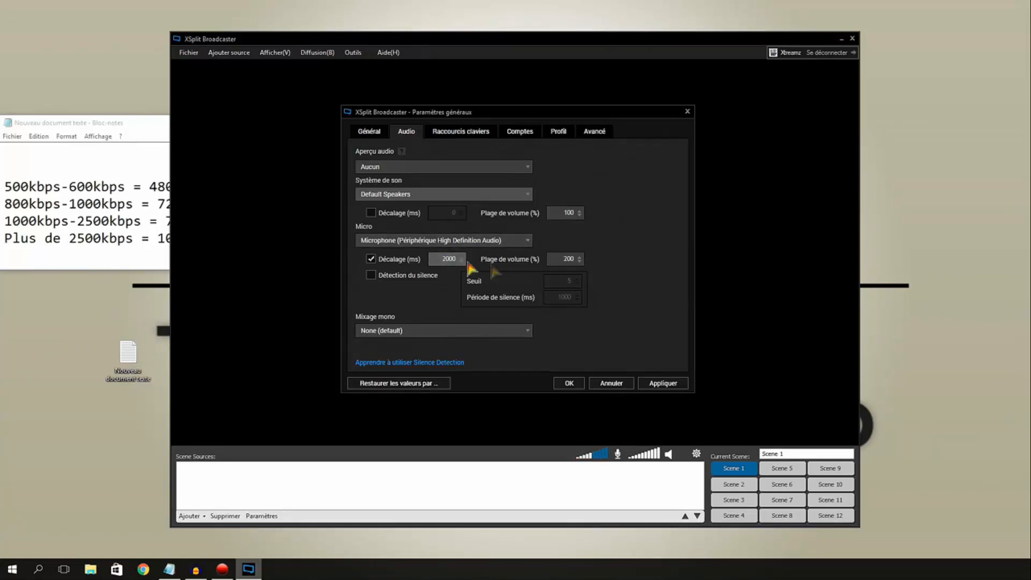
Set the microphone's volume range to 100% and check the mono mix options, keeping None (default)
double_click(558, 259)
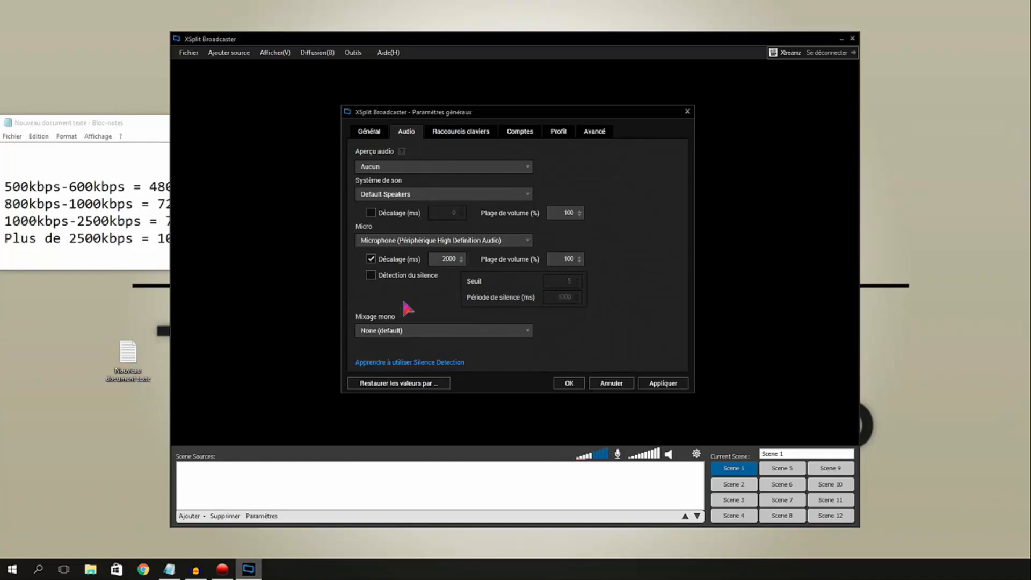
left_click(422, 331)
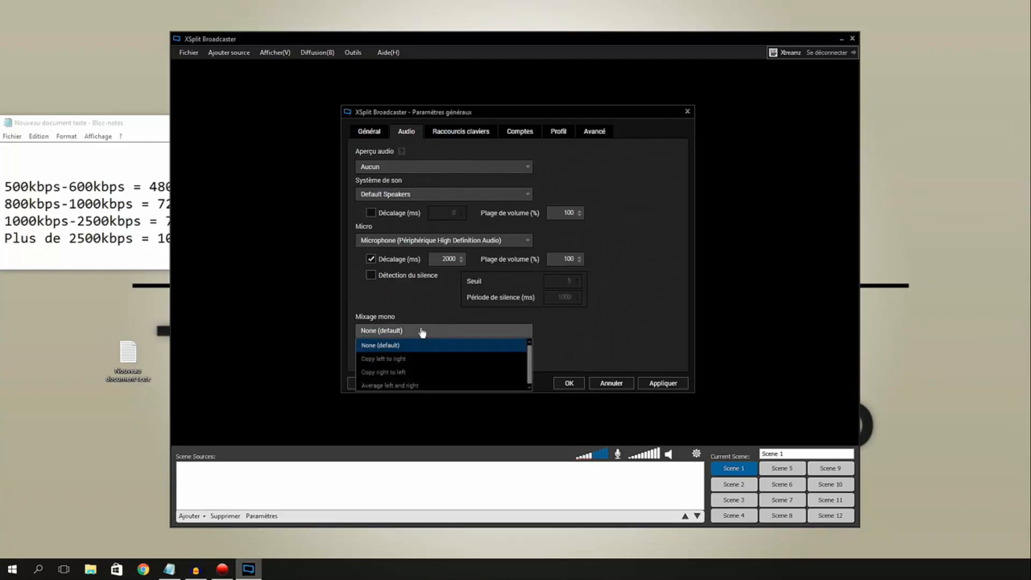
left_click(422, 330)
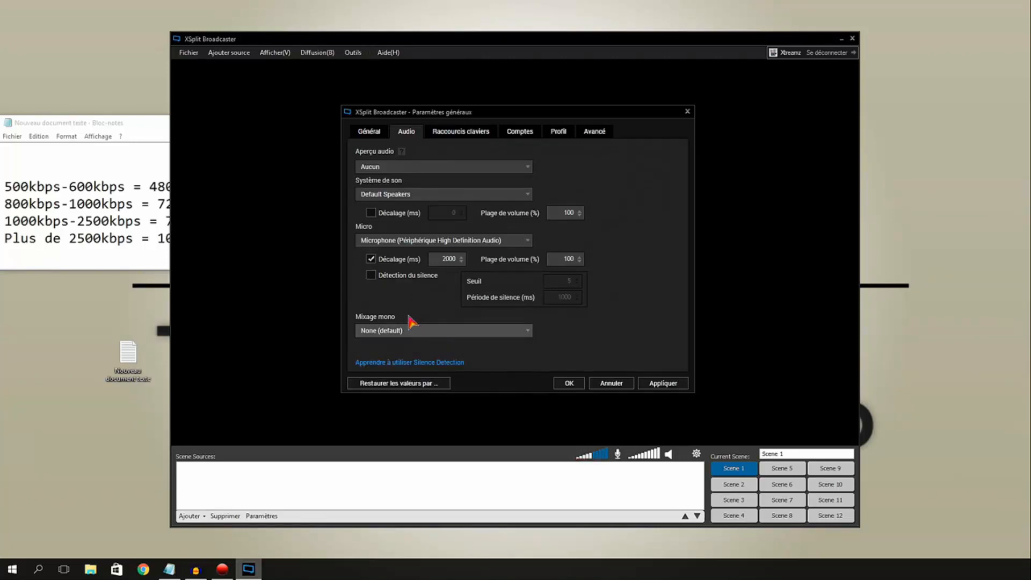
Examine the keyboard shortcuts, linked accounts, profile and advanced options in the general settings
left_click(475, 132)
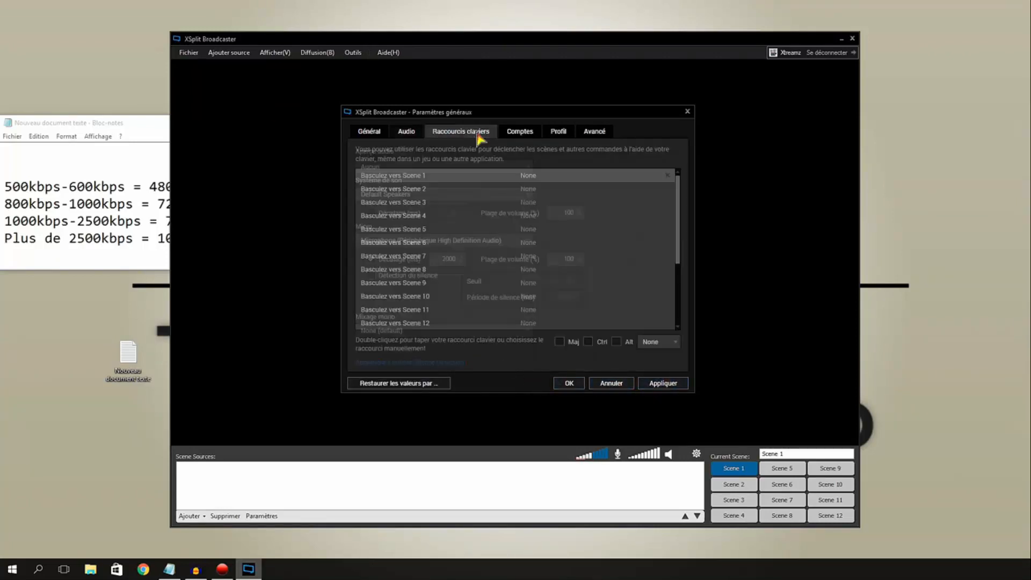
scroll(481, 216, "down", 3)
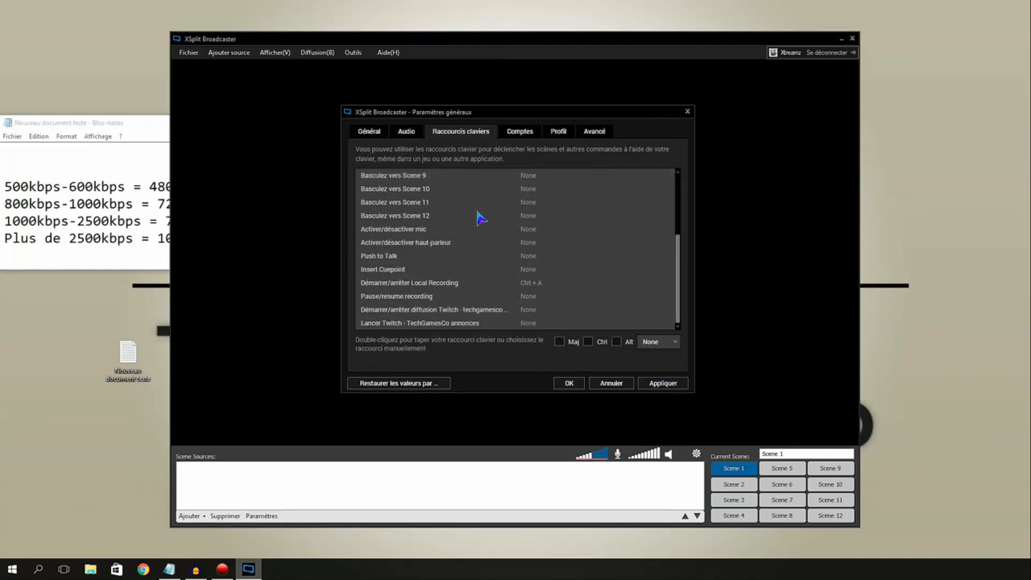
scroll(480, 217, "up", 3)
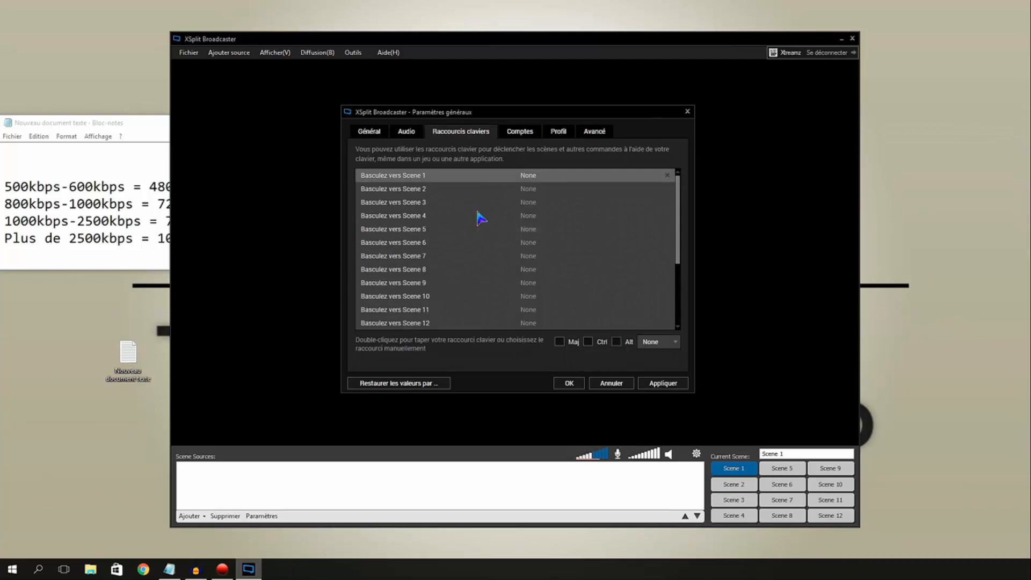
left_click(518, 133)
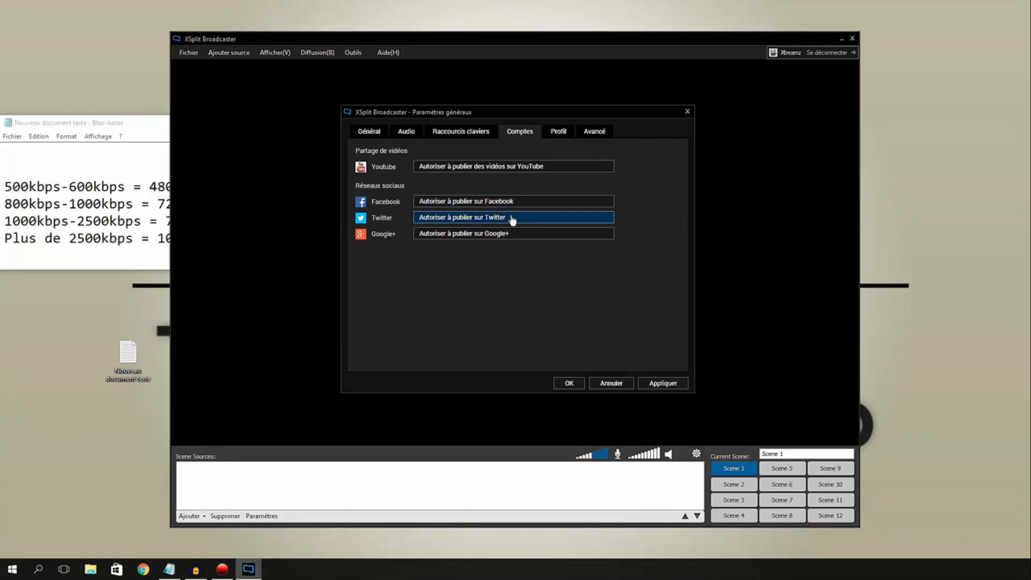
left_click(556, 141)
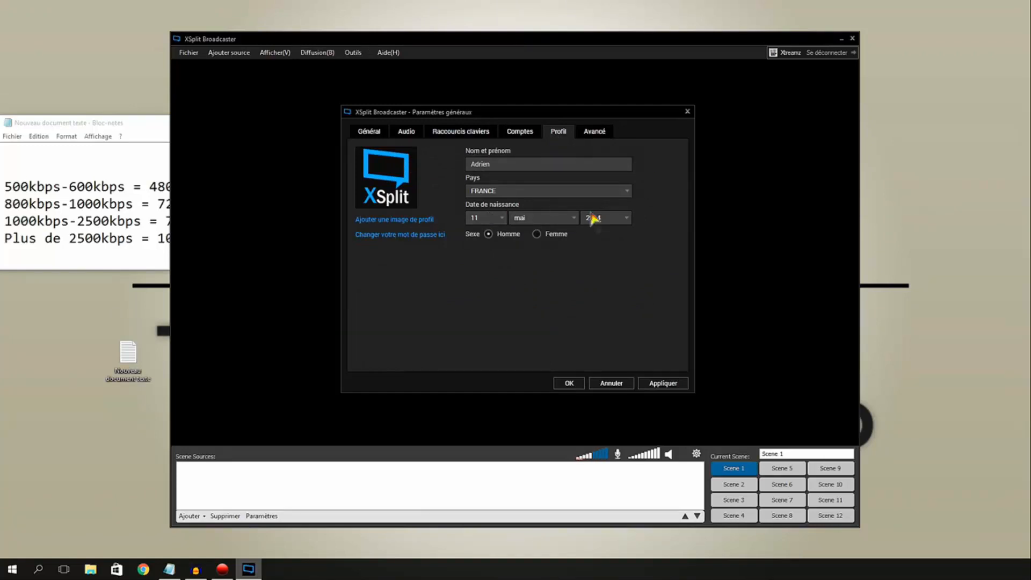
left_click(602, 136)
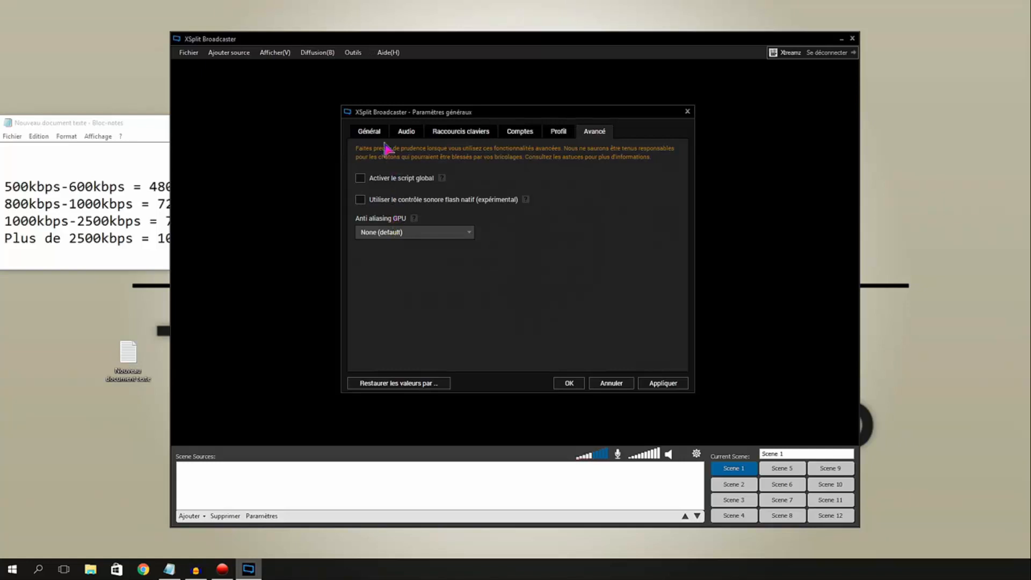
Apply the general settings, close their dialog, and minimize the Notepad window holding the bitrate notes
left_click(679, 384)
left_click(580, 383)
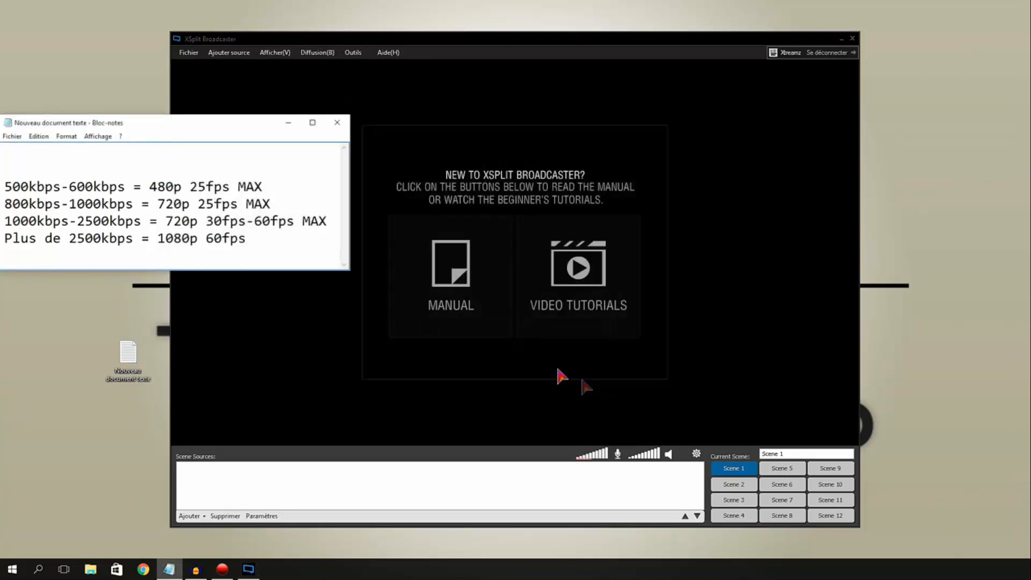
left_click(289, 122)
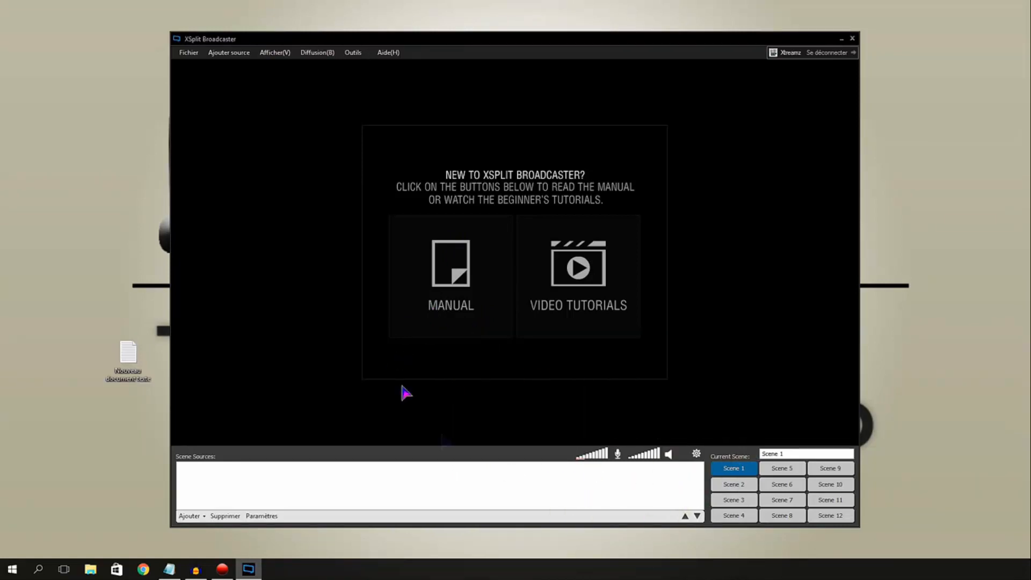
Review the system sound and microphone settings through the main window's audio controls and close the dialog
left_click(618, 454)
left_click(697, 454)
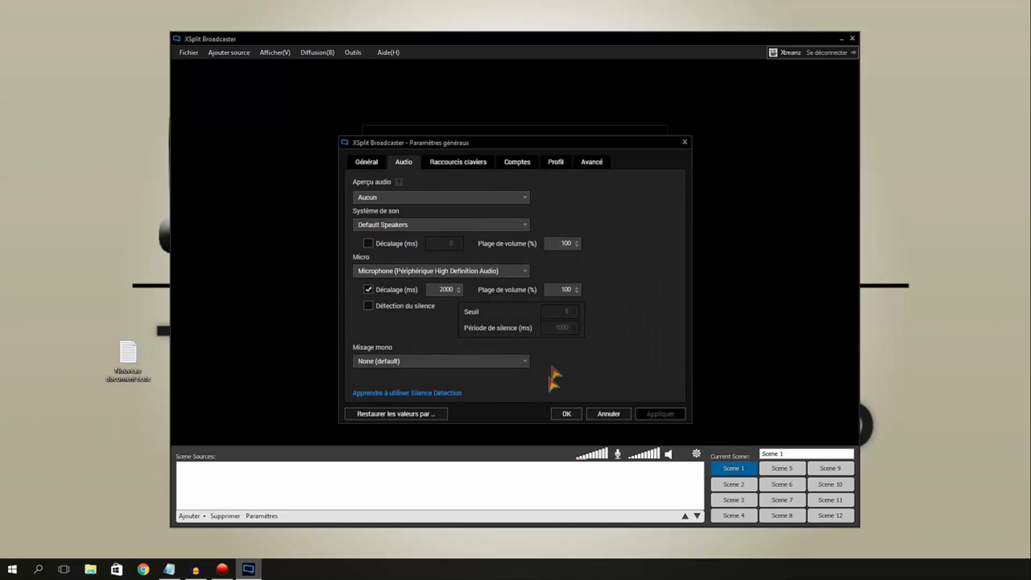
left_click(577, 416)
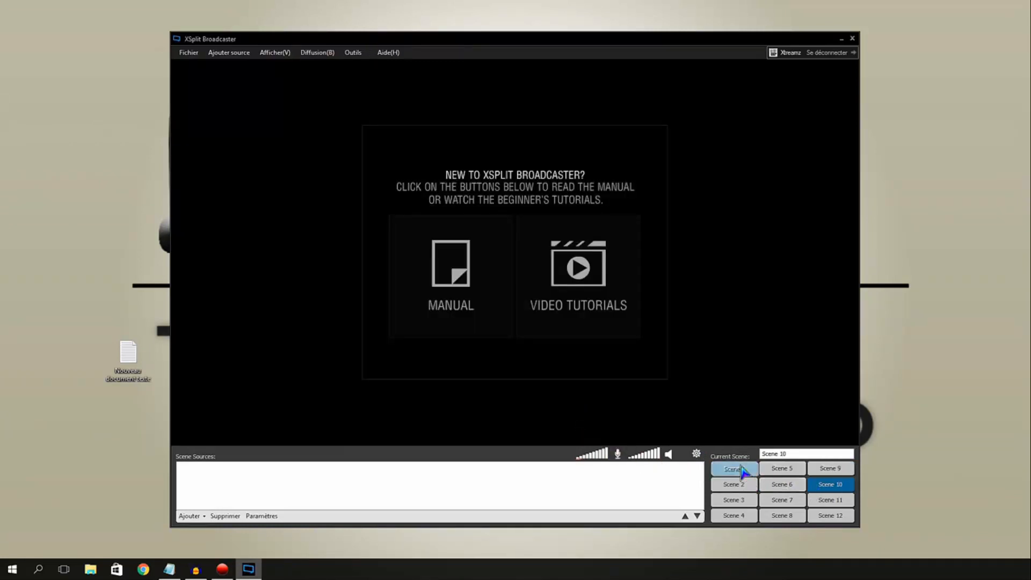
Rename Scene 1 as tuto, switch to Scene 2 and return to the renamed scene
left_click_drag(798, 454, 760, 454)
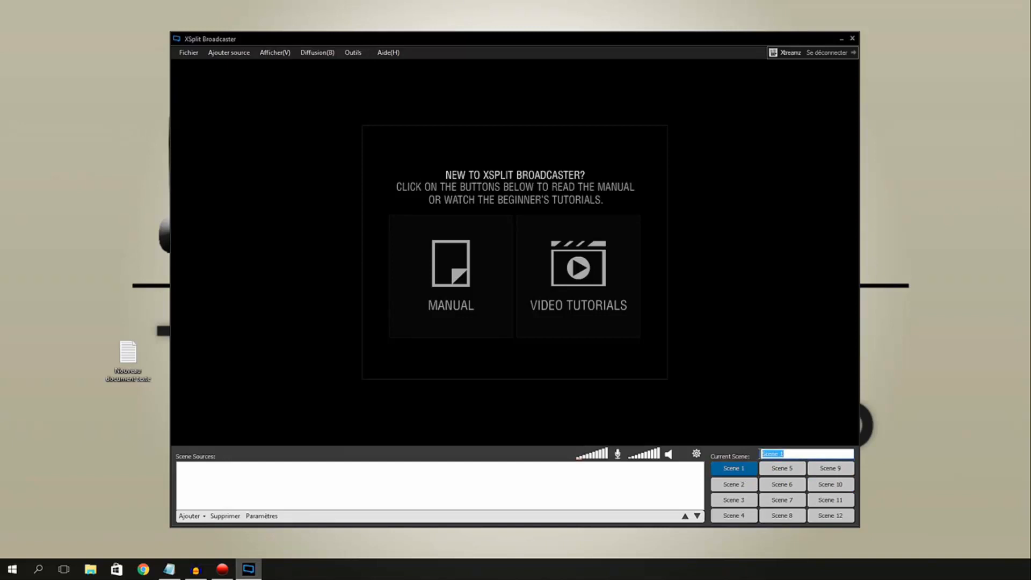
type("tuto")
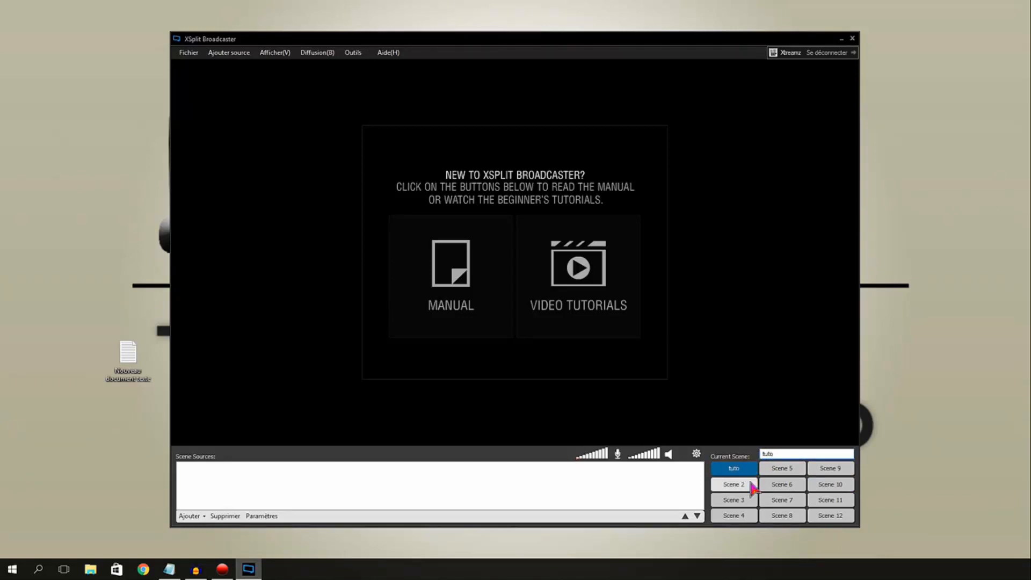
left_click(746, 484)
left_click(733, 468)
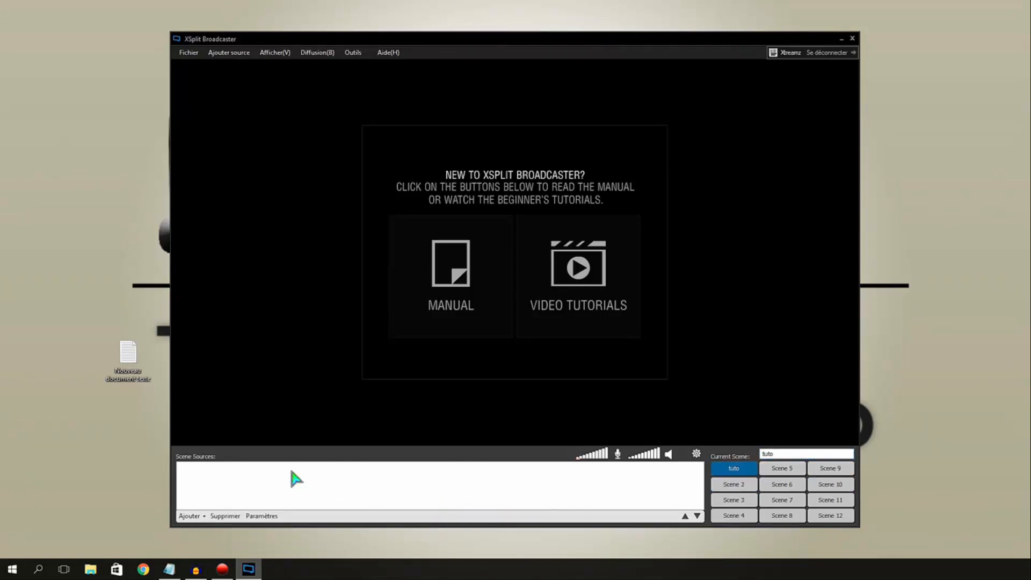
Review the source types available for the tuto scene and browse the source plugin store to its end, closing it without installing anything
left_click(191, 515)
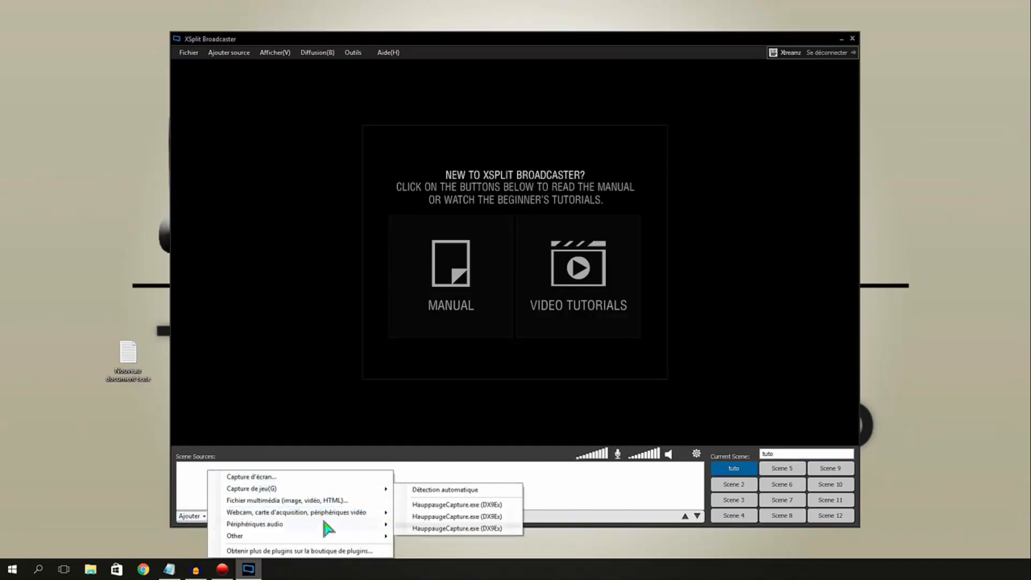
mouse_move(318, 537)
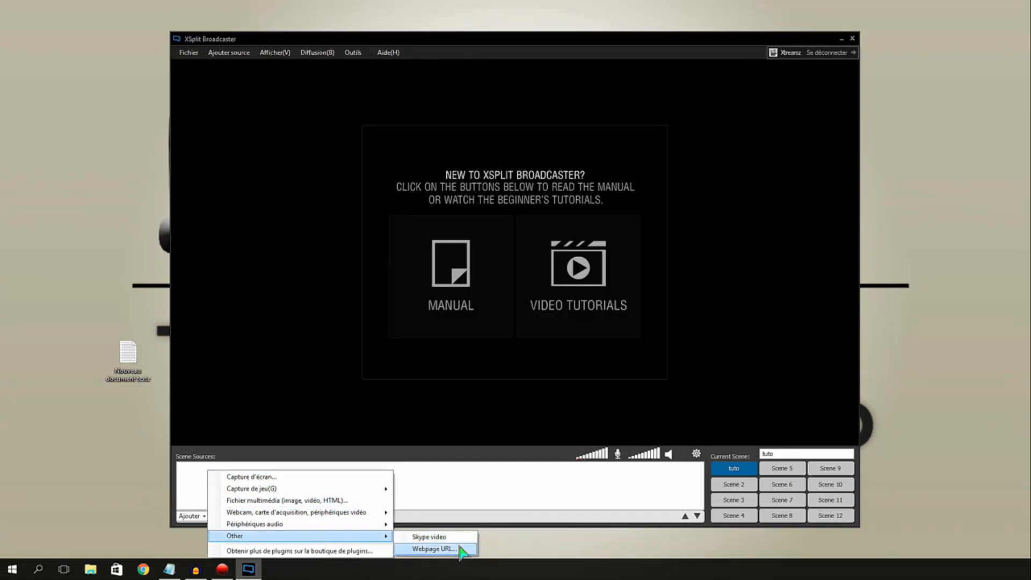
left_click(357, 550)
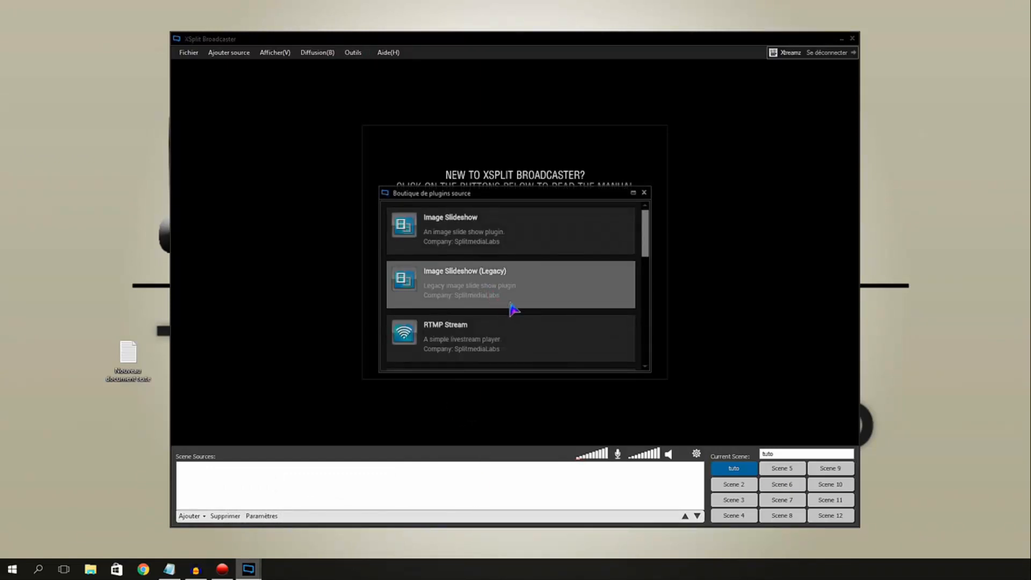
left_click_drag(646, 242, 638, 356)
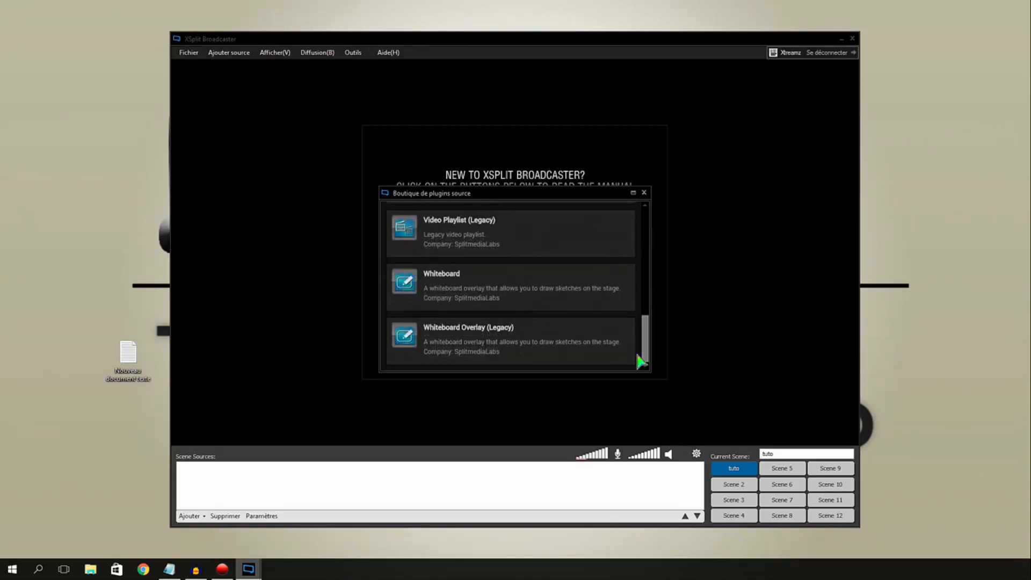
left_click(644, 192)
Check which webcam and capture card devices can be added as sources, without adding any
left_click(201, 516)
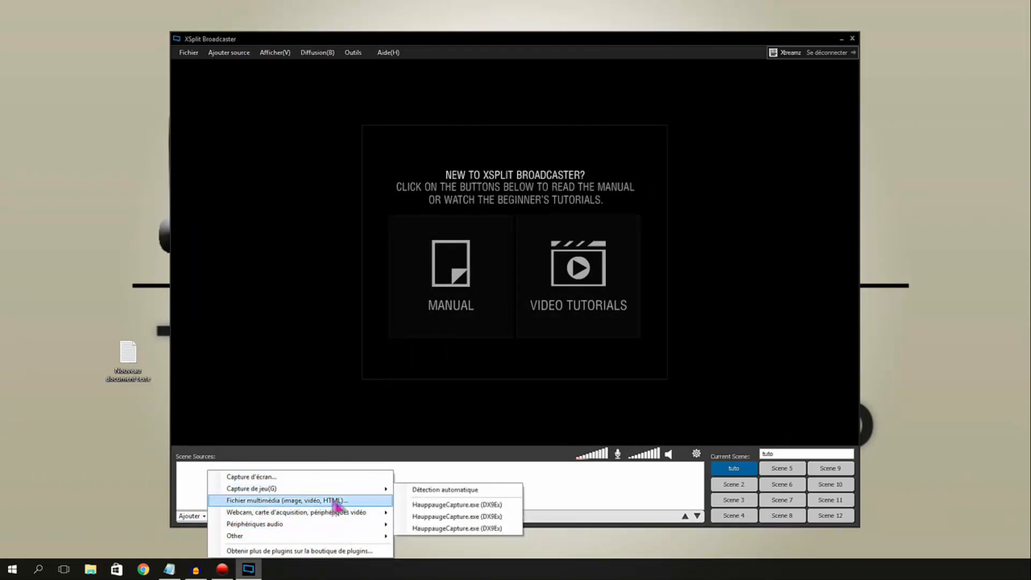
mouse_move(350, 515)
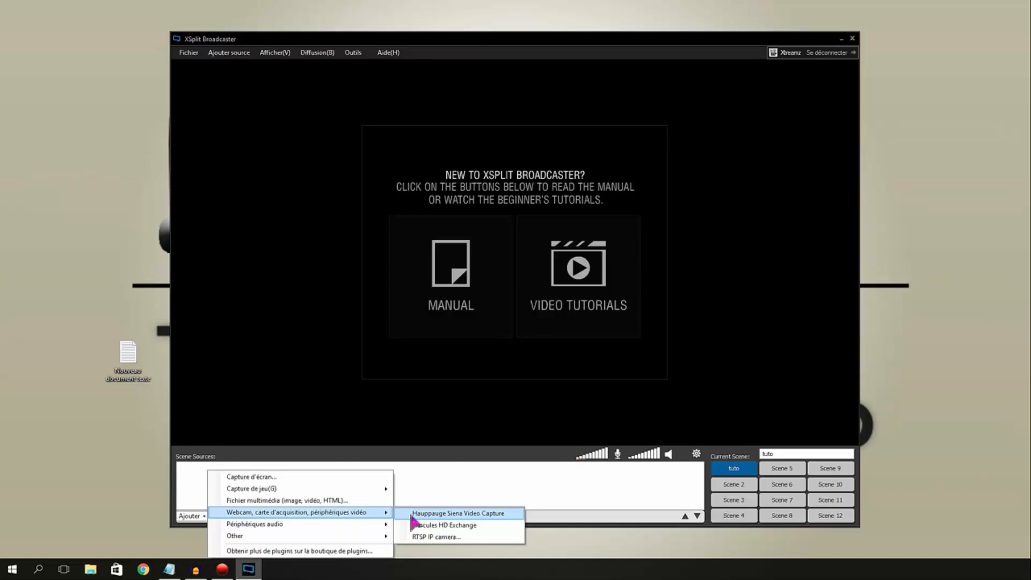
left_click(429, 487)
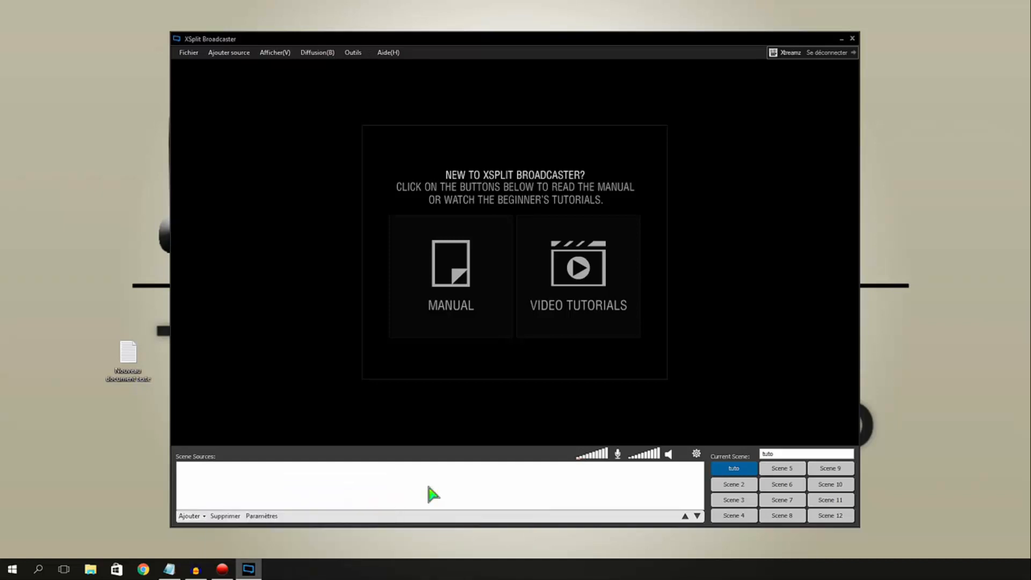